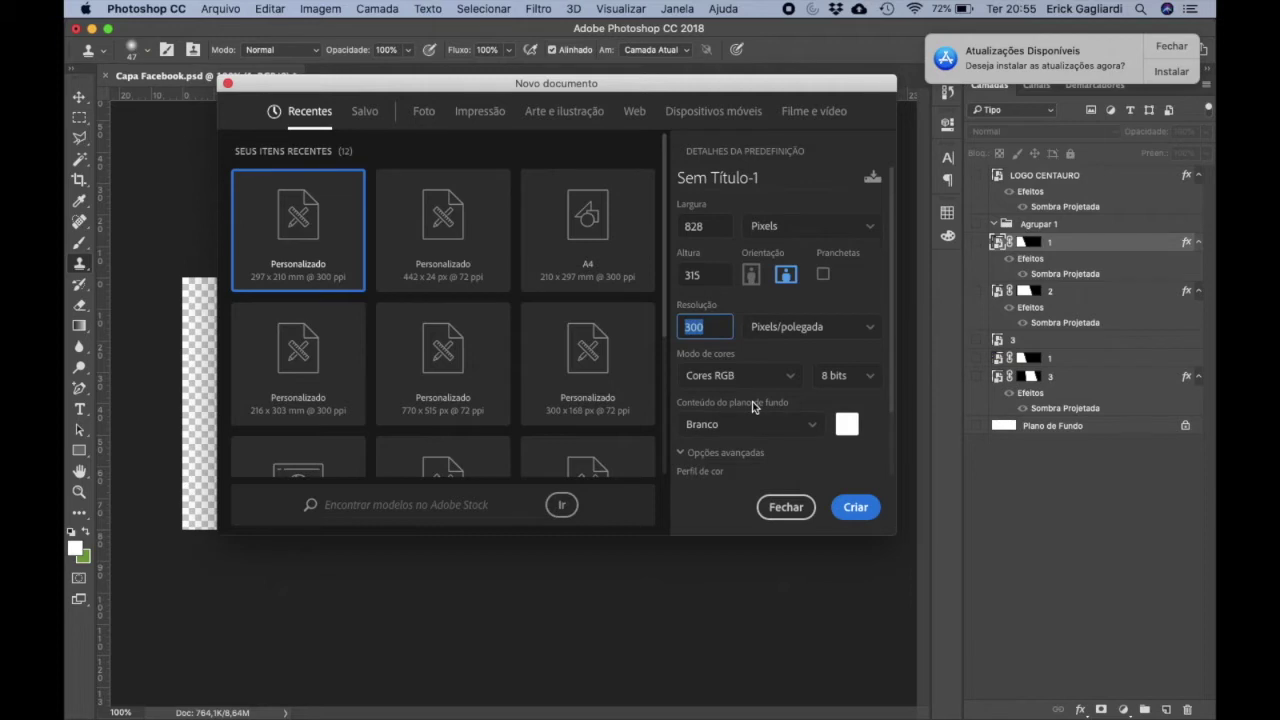
- Set the new document's resolution to 100 pixels per inch and create the 828 × 315 px document
{"action": "type", "text": "100"}
{"action": "left_click", "coordinate": [856, 507]}
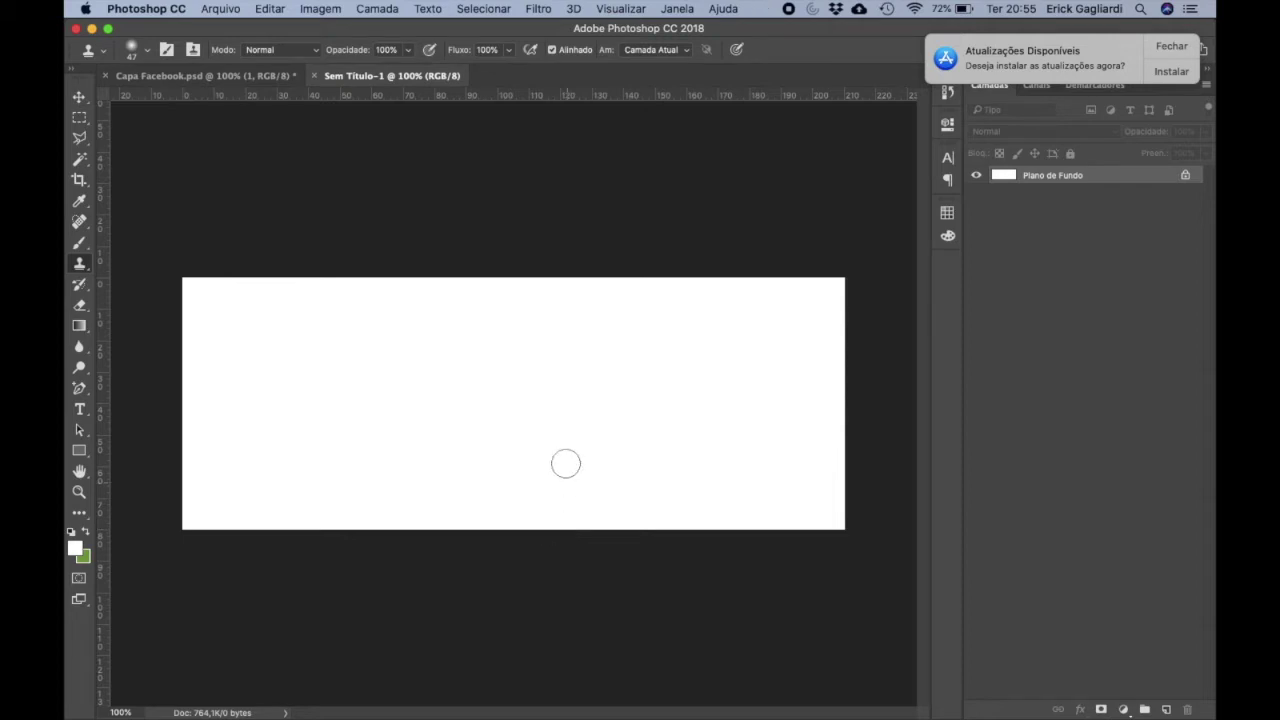
- Place 1.png from the Úteis folder into the new document, aligned to the canvas's left edge, and dismiss the update notification
{"action": "mouse_move", "coordinate": [400, 700]}
{"action": "left_click", "coordinate": [224, 690]}
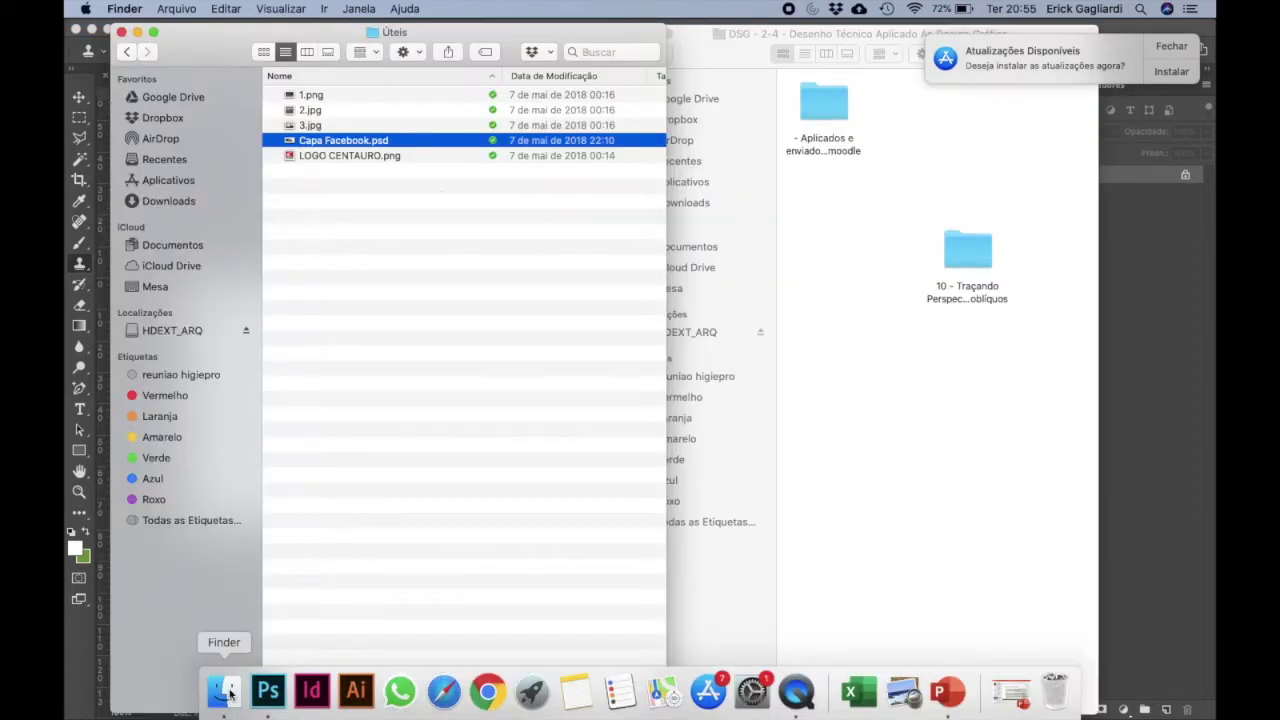
{"action": "left_click_drag", "start_coordinate": [318, 100], "coordinate": [446, 369]}
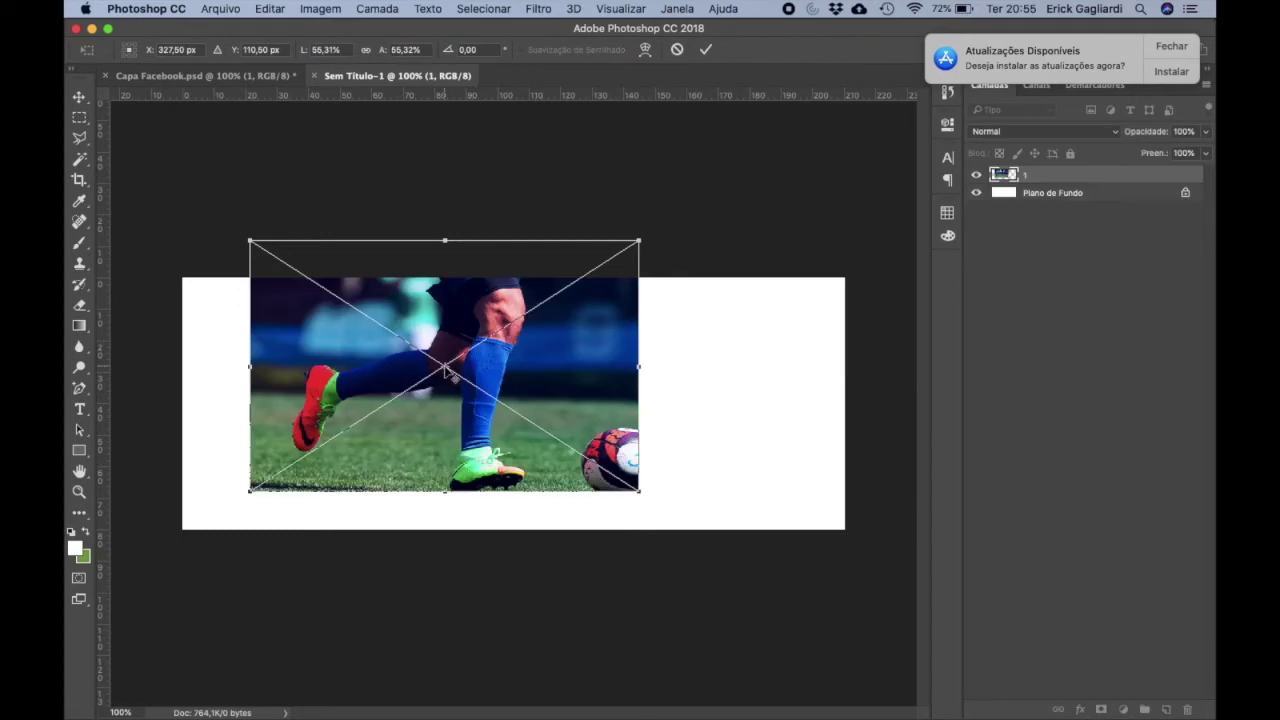
{"action": "mouse_move", "coordinate": [543, 355]}
{"action": "left_mouse_down"}
{"action": "mouse_move", "coordinate": [563, 386]}
{"action": "mouse_move", "coordinate": [478, 390]}
{"action": "left_mouse_up"}
{"action": "key", "text": "Return"}
{"action": "key", "text": "s"}
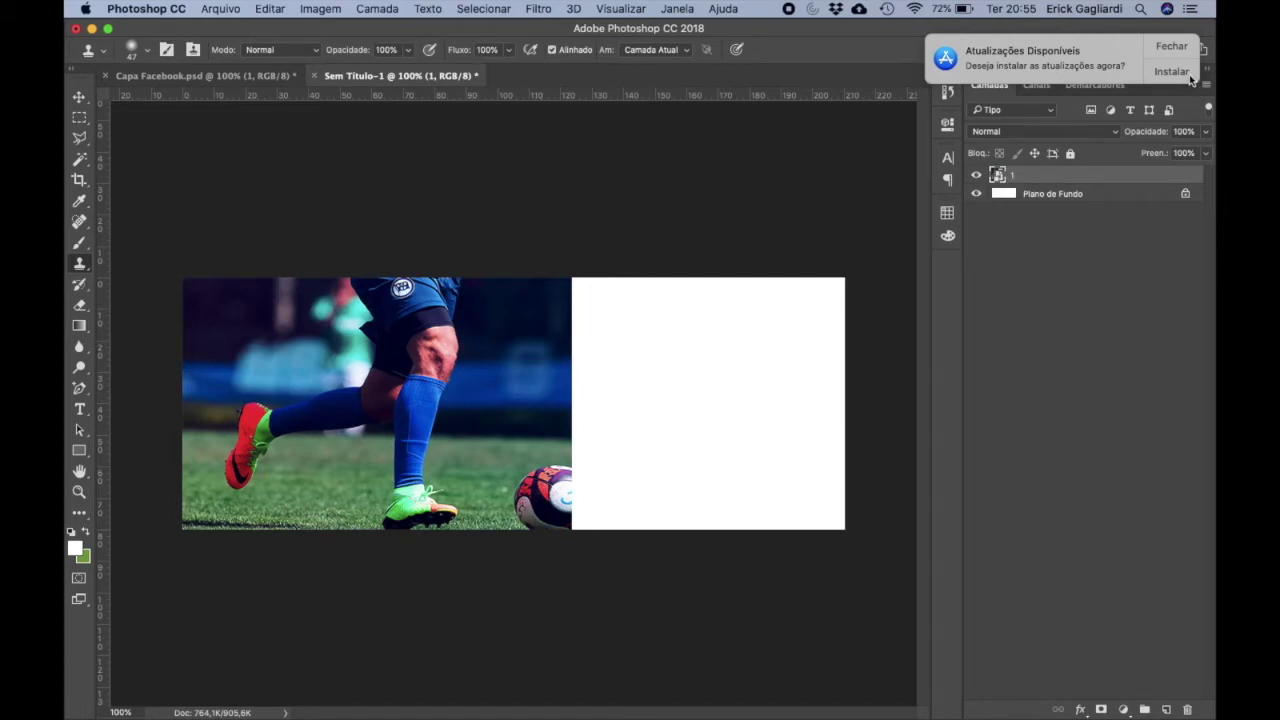
{"action": "left_click", "coordinate": [1172, 50]}
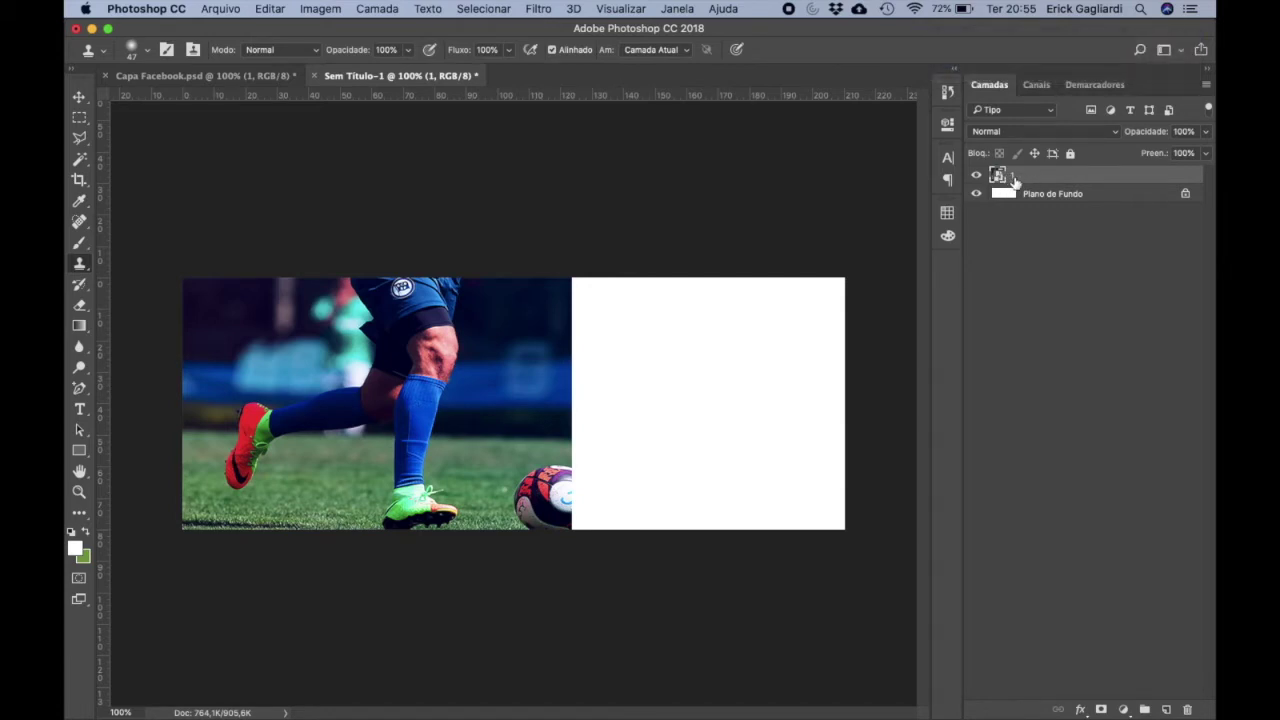
- Add a layer mask to layer 1 and fill it with black using the Paint Bucket tool
{"action": "left_click", "coordinate": [1101, 709]}
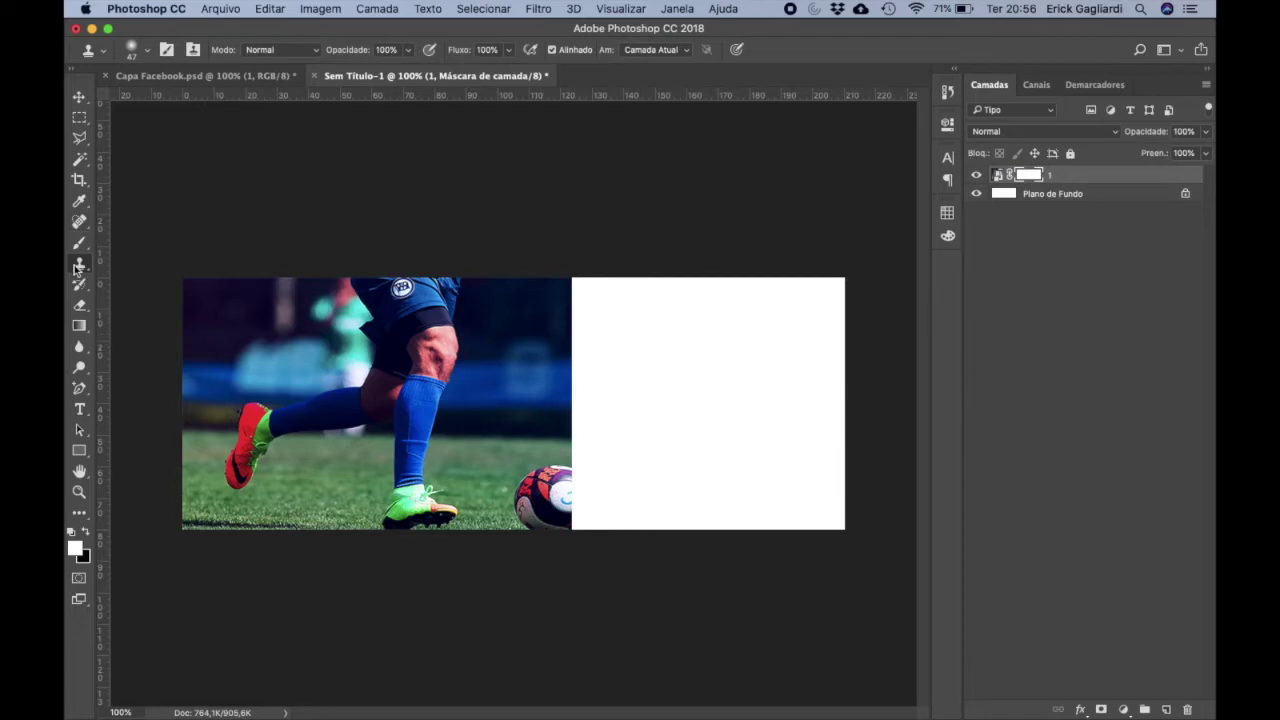
{"action": "left_click", "coordinate": [88, 336]}
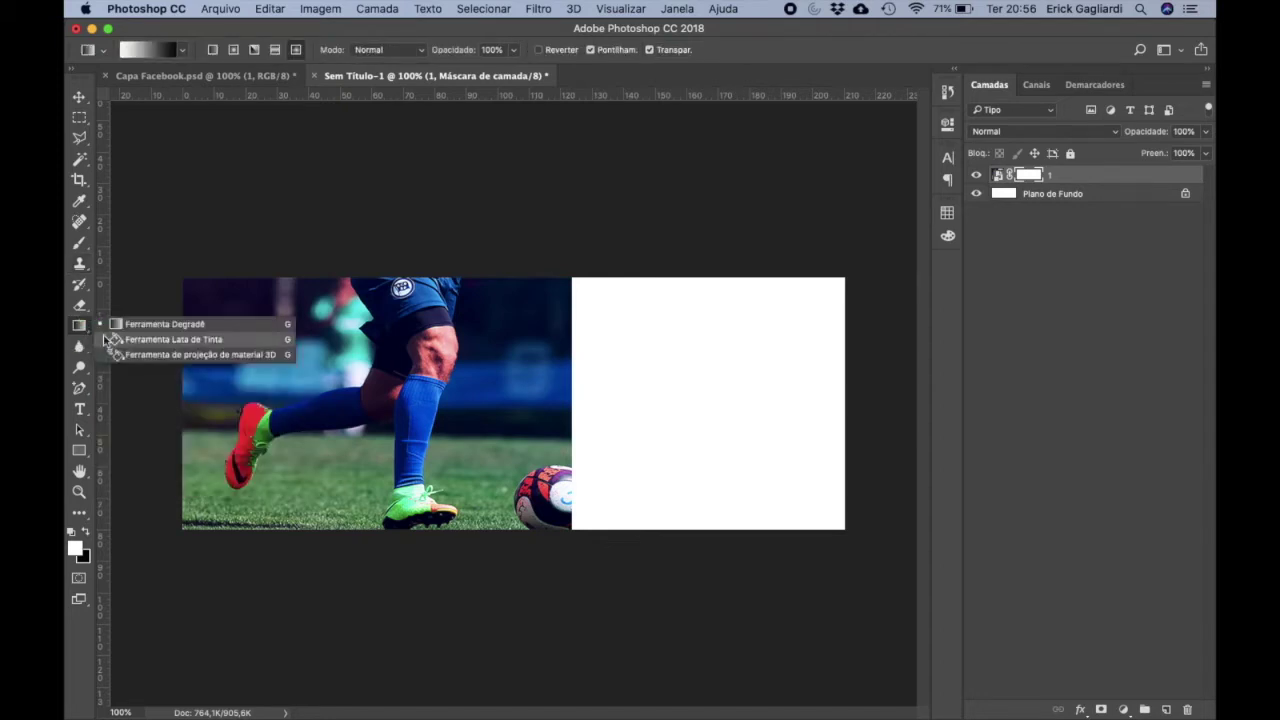
{"action": "left_click", "coordinate": [137, 340]}
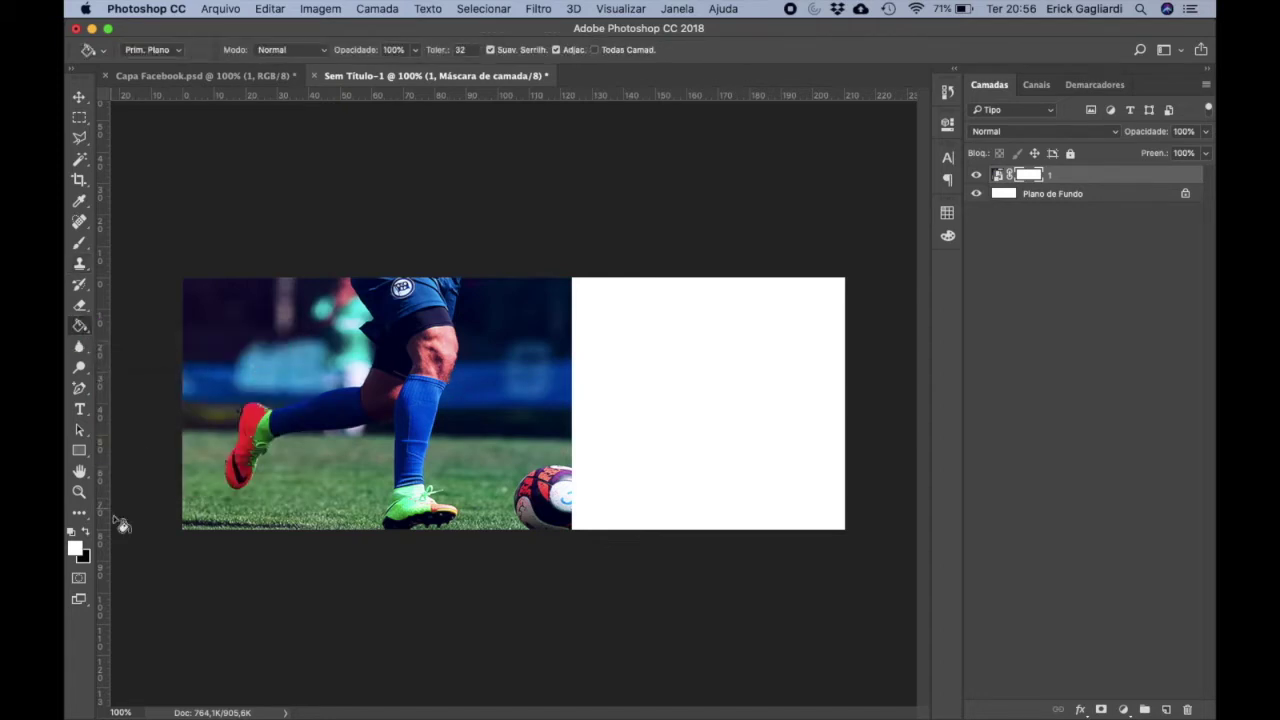
{"action": "key", "text": "x"}
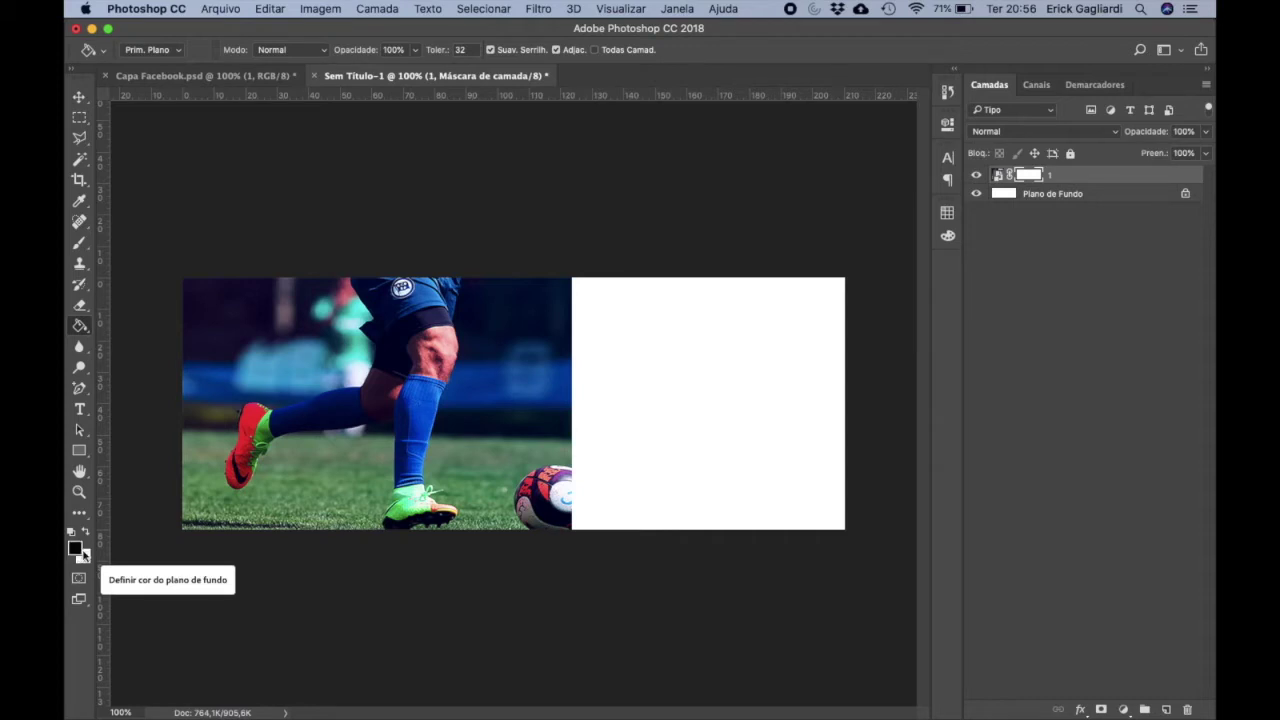
{"action": "left_click", "coordinate": [440, 398]}
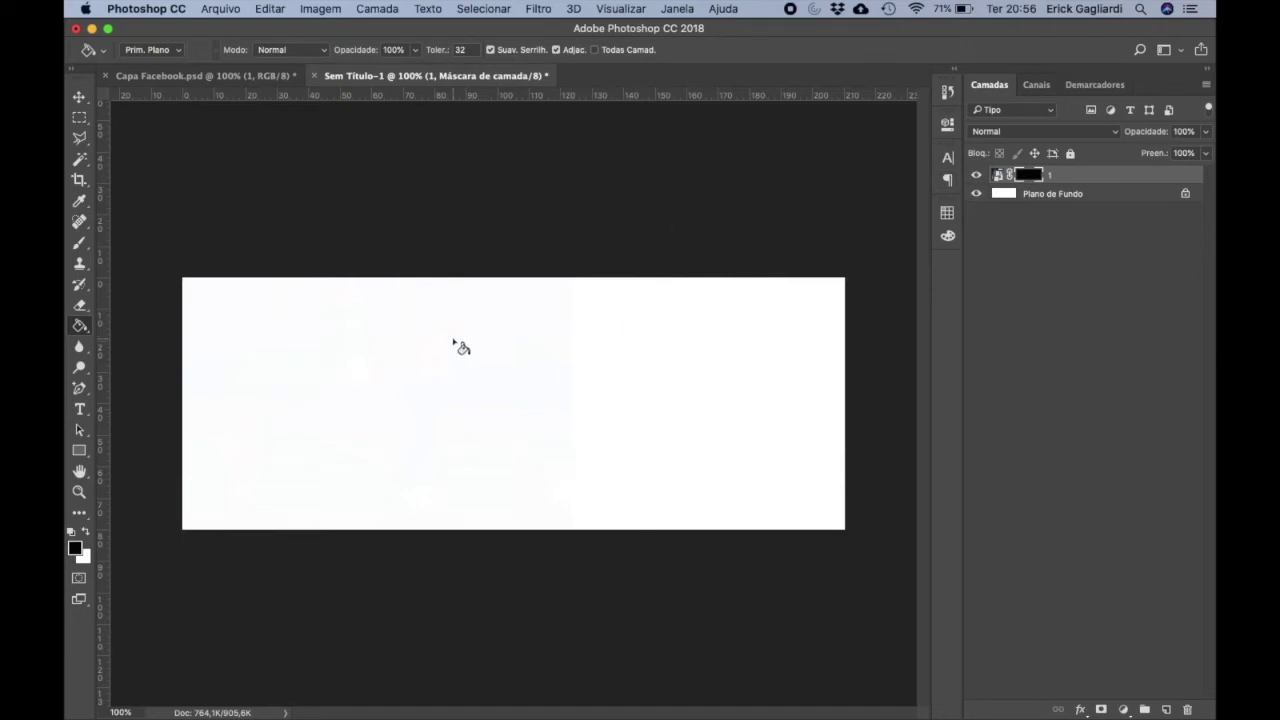
- Erase a soft-edged round area of layer 1's black mask around the player's knee with the Eraser
{"action": "left_click", "coordinate": [81, 243]}
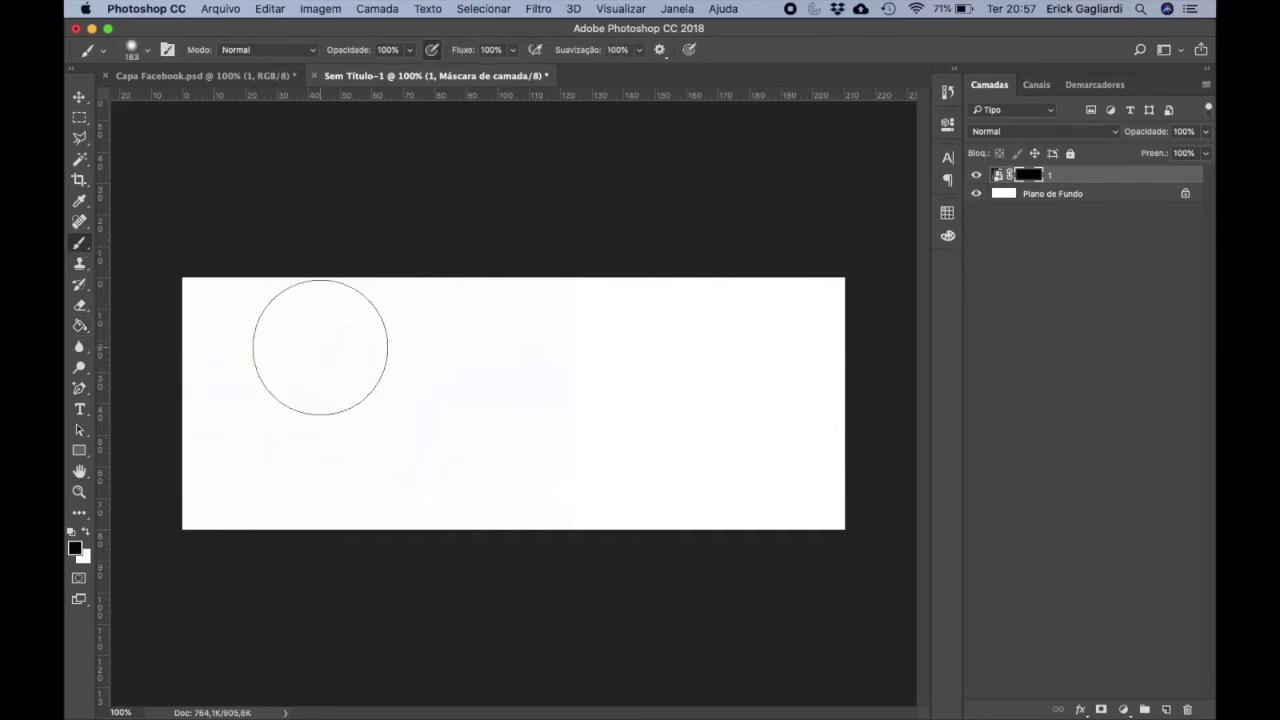
{"action": "left_click", "coordinate": [79, 305]}
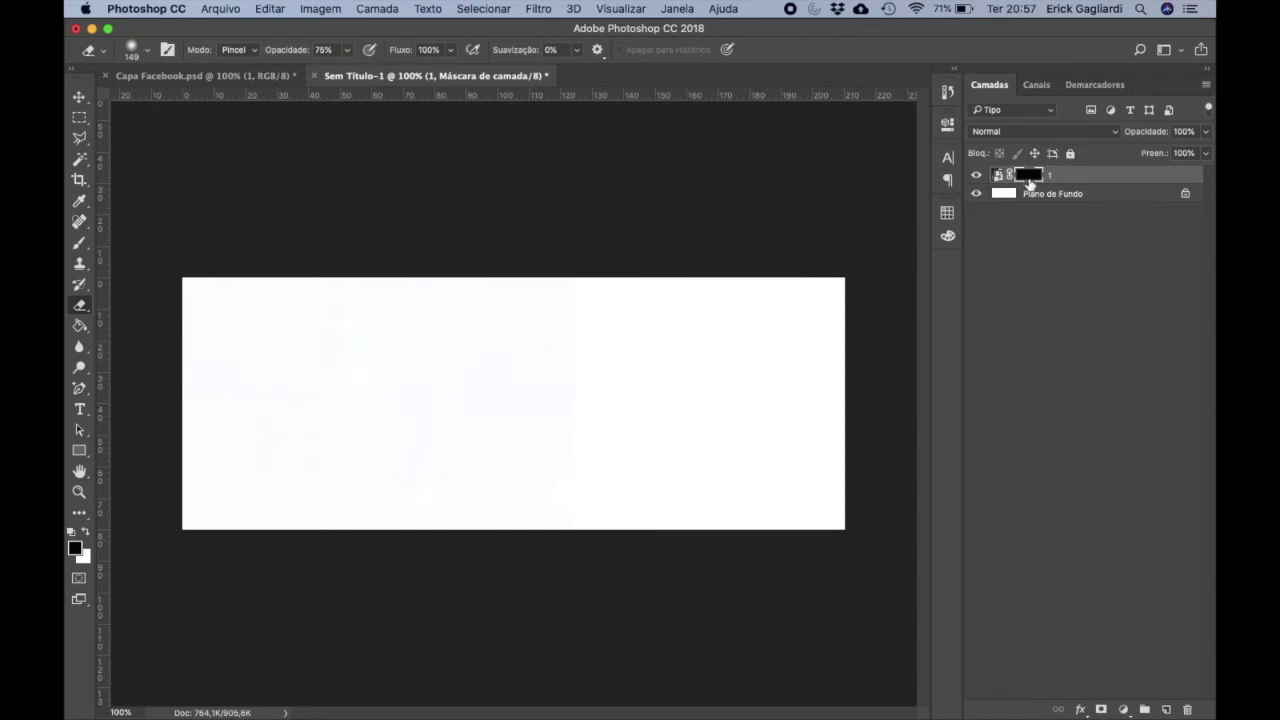
{"action": "left_click", "coordinate": [365, 365]}
{"action": "mouse_move", "coordinate": [365, 365]}
{"action": "left_mouse_down"}
{"action": "mouse_move", "coordinate": [417, 391]}
{"action": "mouse_move", "coordinate": [383, 423]}
{"action": "mouse_move", "coordinate": [377, 451]}
{"action": "mouse_move", "coordinate": [365, 428]}
{"action": "mouse_move", "coordinate": [391, 397]}
{"action": "mouse_move", "coordinate": [377, 403]}
{"action": "mouse_move", "coordinate": [392, 370]}
{"action": "mouse_move", "coordinate": [400, 400]}
{"action": "mouse_move", "coordinate": [400, 357]}
{"action": "left_mouse_up"}
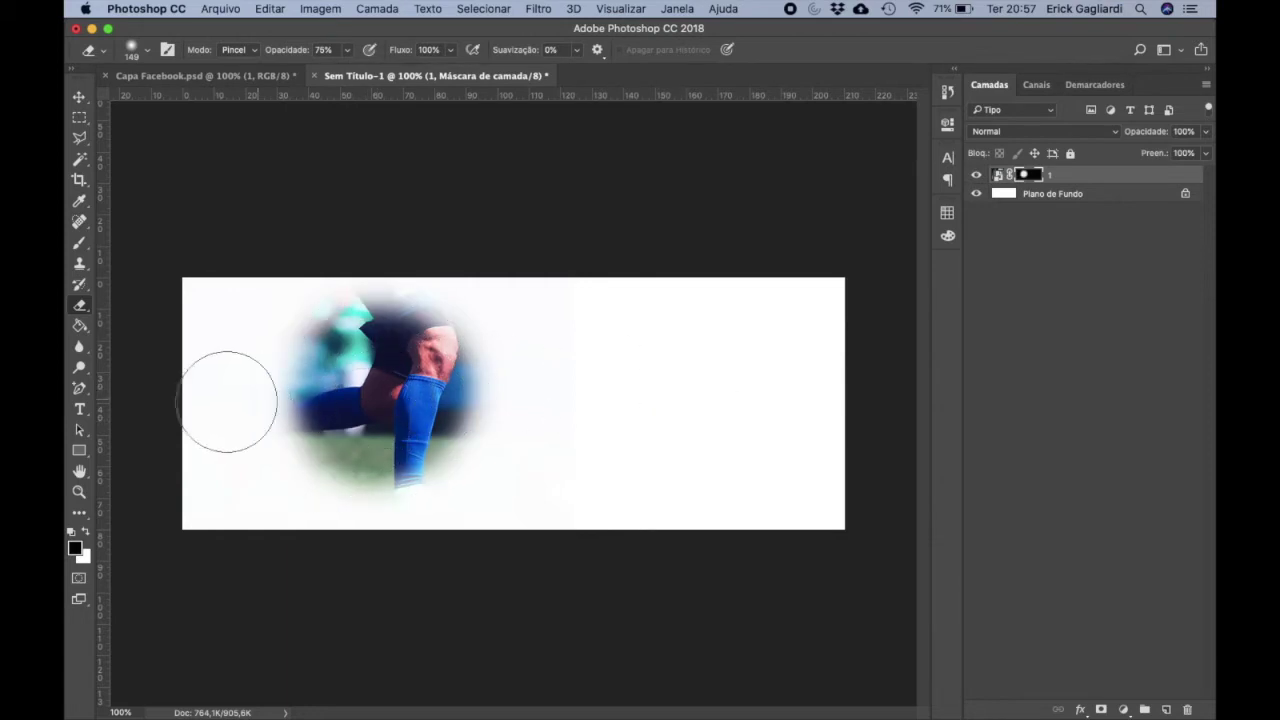
{"action": "left_click", "coordinate": [387, 387]}
{"action": "left_click", "coordinate": [387, 387]}
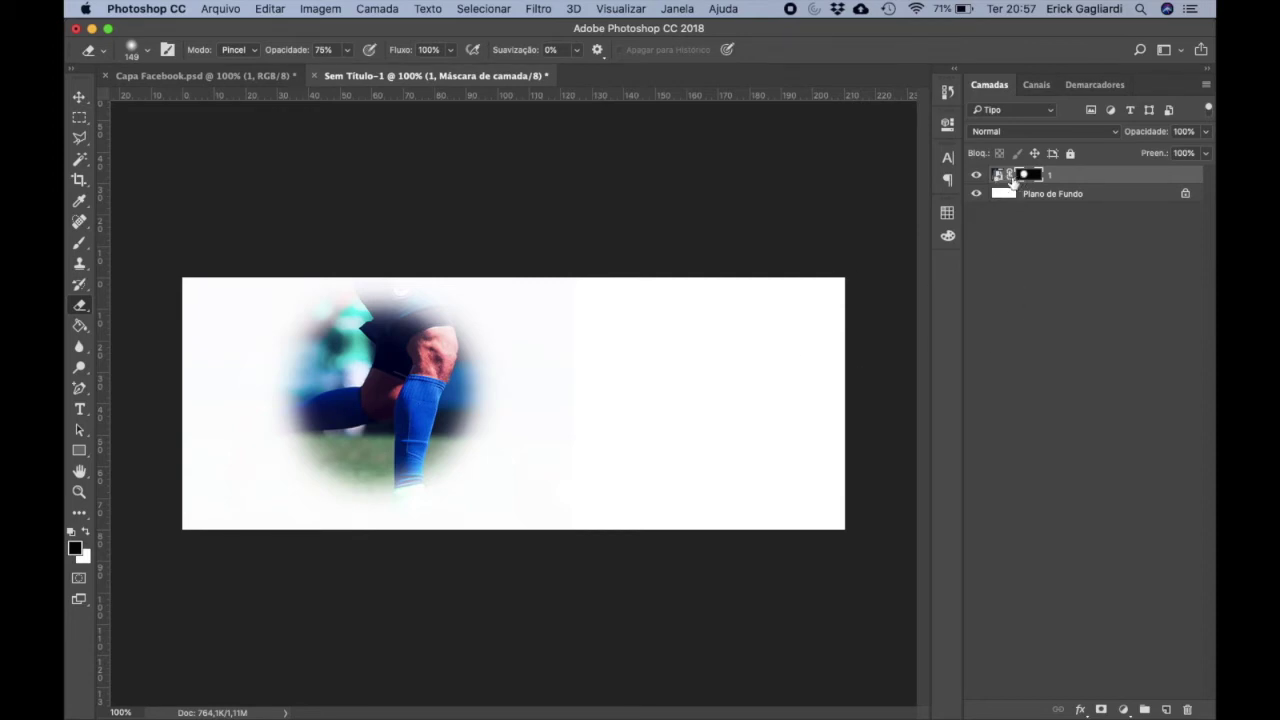
- Try moving layer 1 together with its mask, and with the two unlinked, move the mask and the photo separately
{"action": "left_click", "coordinate": [79, 97]}
{"action": "left_click_drag", "start_coordinate": [388, 375], "coordinate": [686, 378]}
{"action": "left_click_drag", "start_coordinate": [443, 373], "coordinate": [380, 366]}
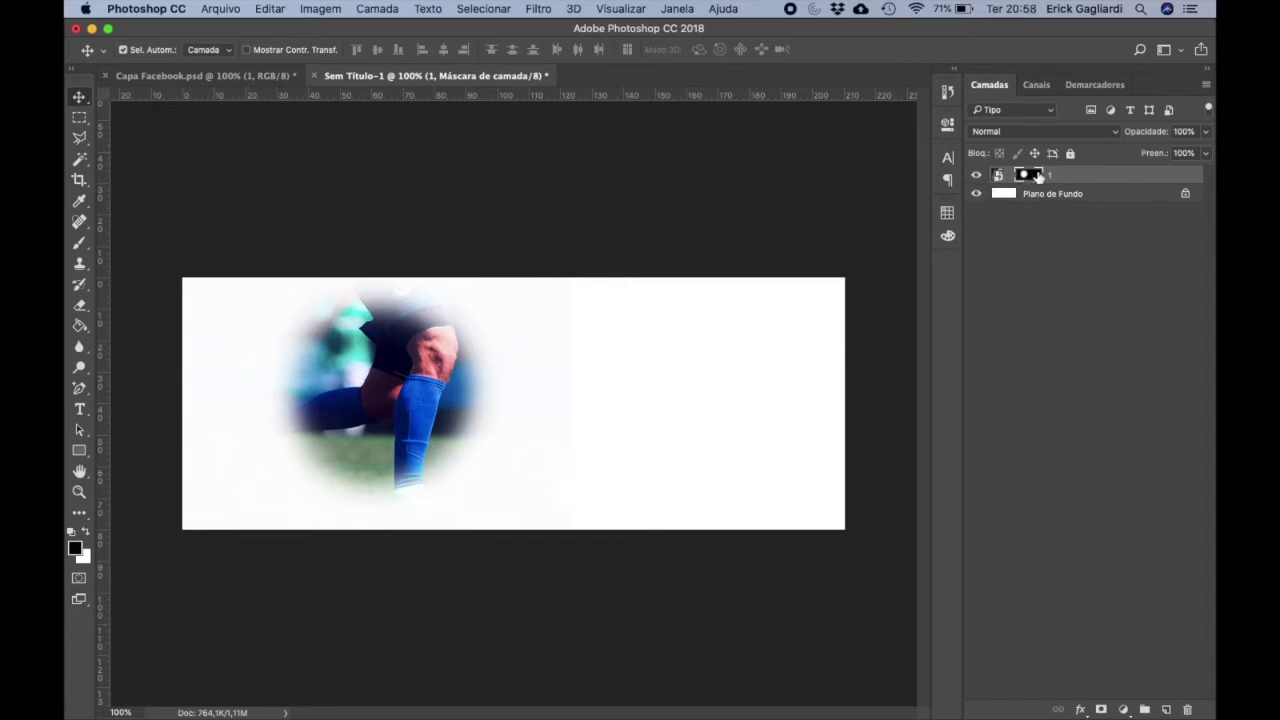
{"action": "left_click_drag", "start_coordinate": [440, 390], "coordinate": [478, 406]}
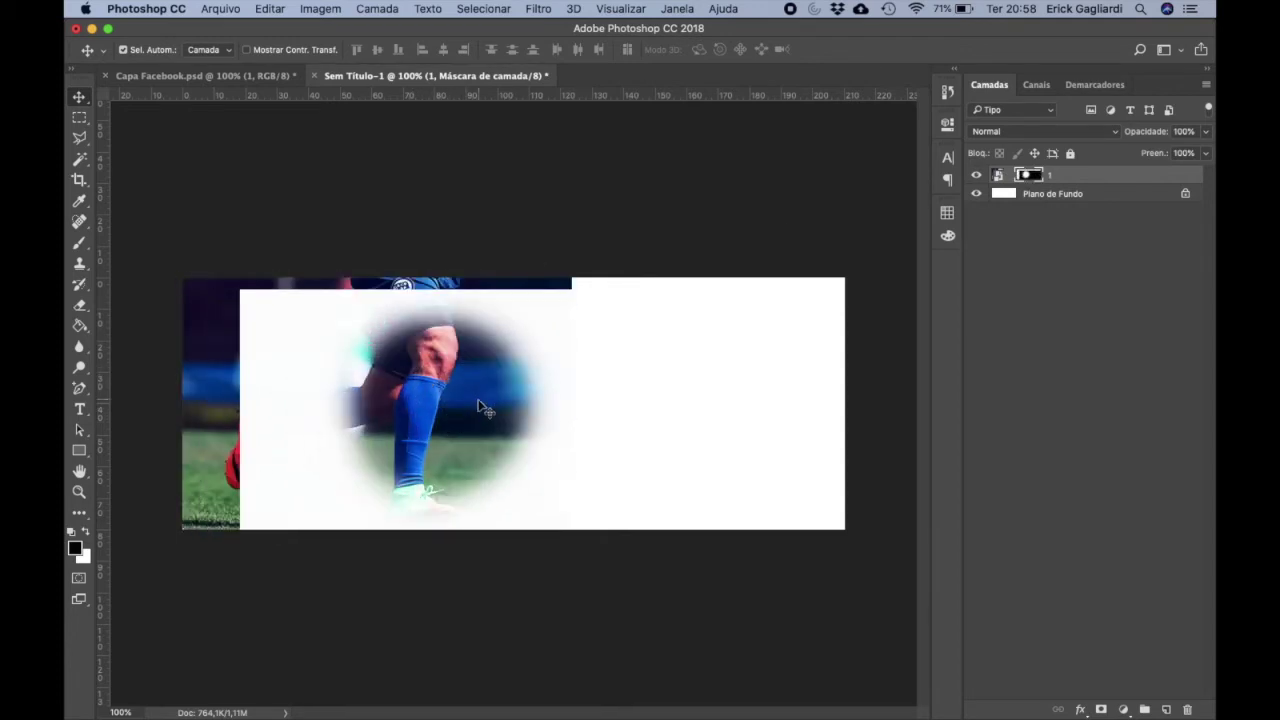
{"action": "left_click", "coordinate": [998, 174]}
{"action": "left_click_drag", "start_coordinate": [378, 362], "coordinate": [491, 457]}
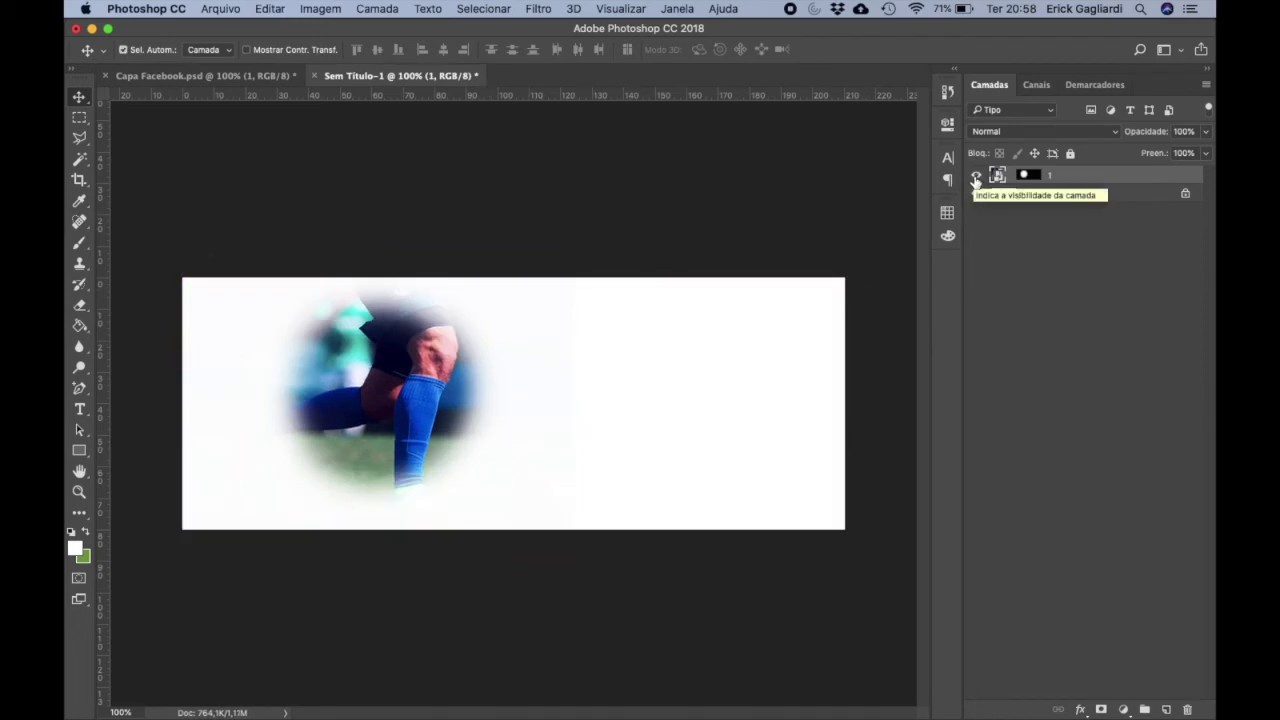
- Delete the layer mask from layer 1
{"action": "left_click", "coordinate": [1028, 175]}
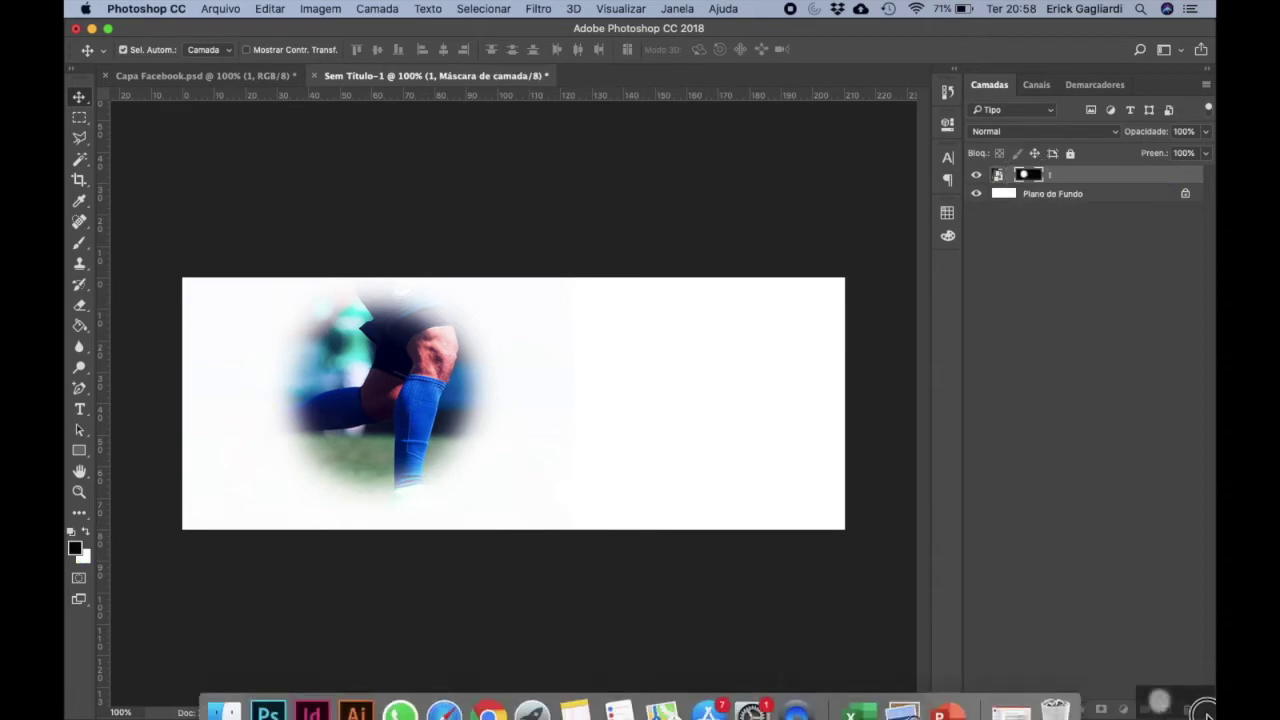
{"action": "left_click", "coordinate": [1188, 710]}
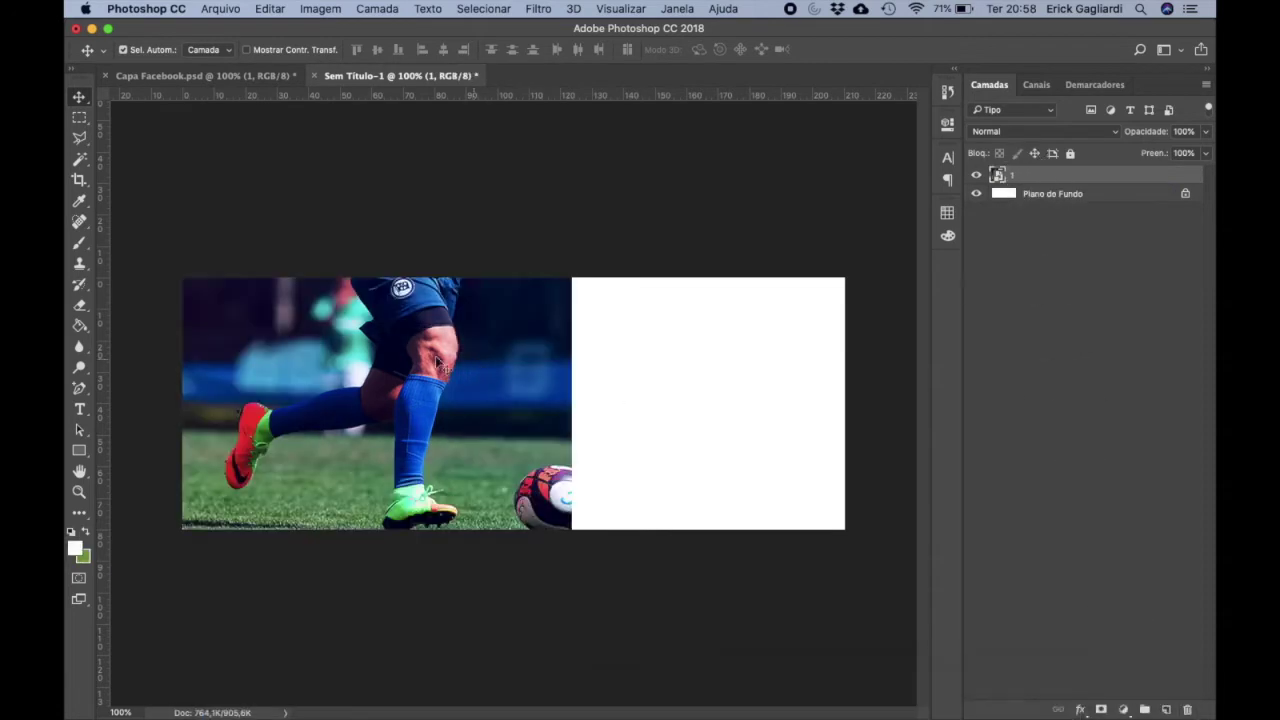
- Outline the photo's left part with the Polygonal Lasso along a diagonal edge and mask layer 1 with that selection
{"action": "key", "text": "super+Tab"}
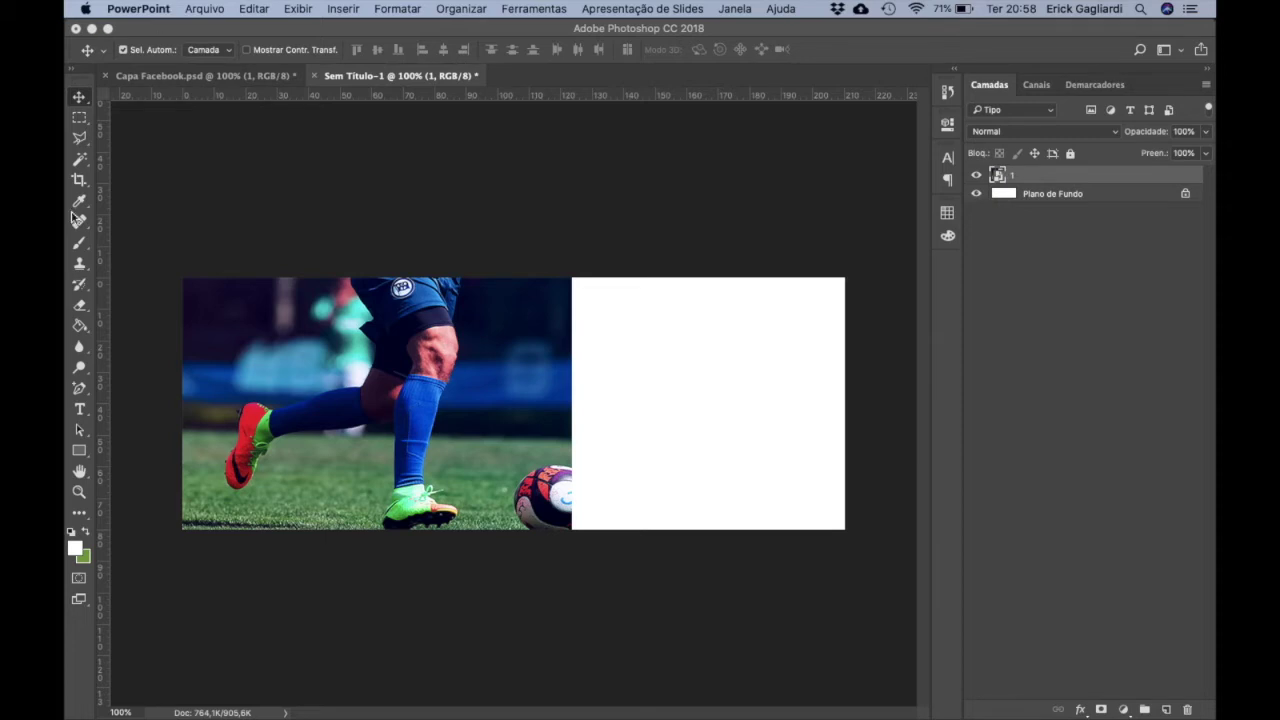
{"action": "left_click", "coordinate": [82, 142]}
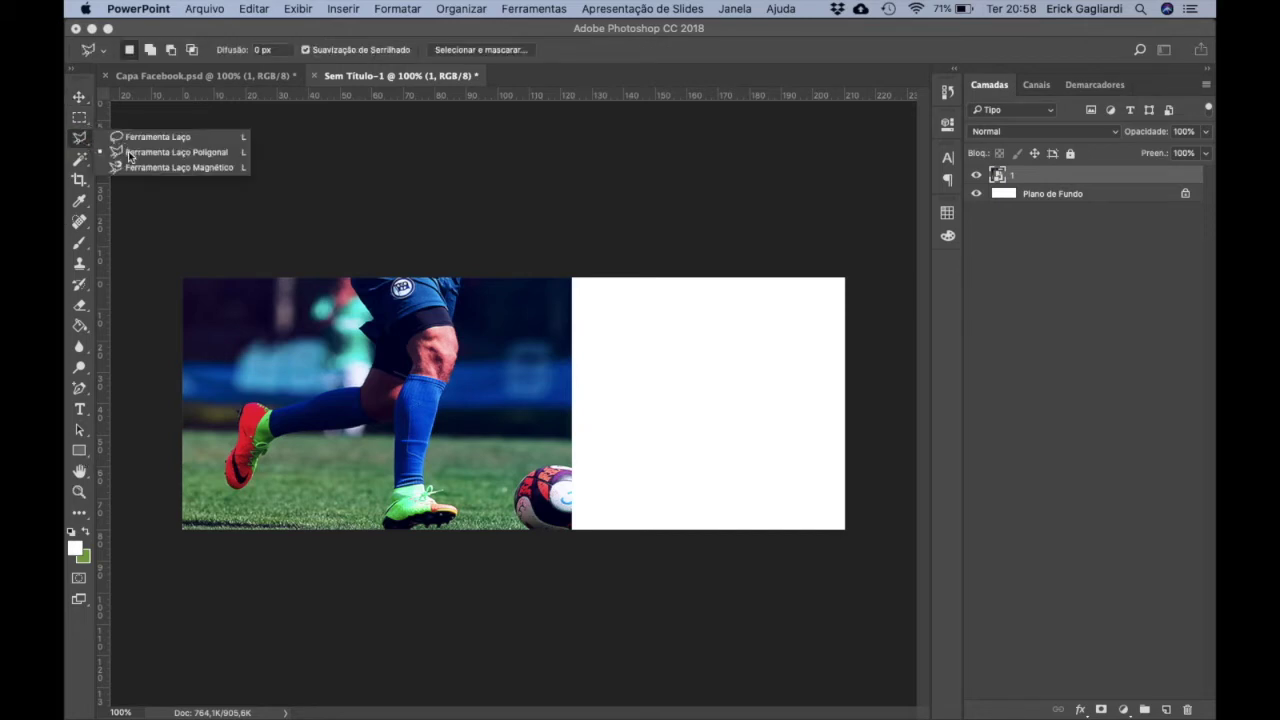
{"action": "left_click", "coordinate": [128, 153]}
{"action": "left_click", "coordinate": [170, 267]}
{"action": "left_click", "coordinate": [443, 267]}
{"action": "left_click", "coordinate": [600, 605]}
{"action": "double_click", "coordinate": [152, 600]}
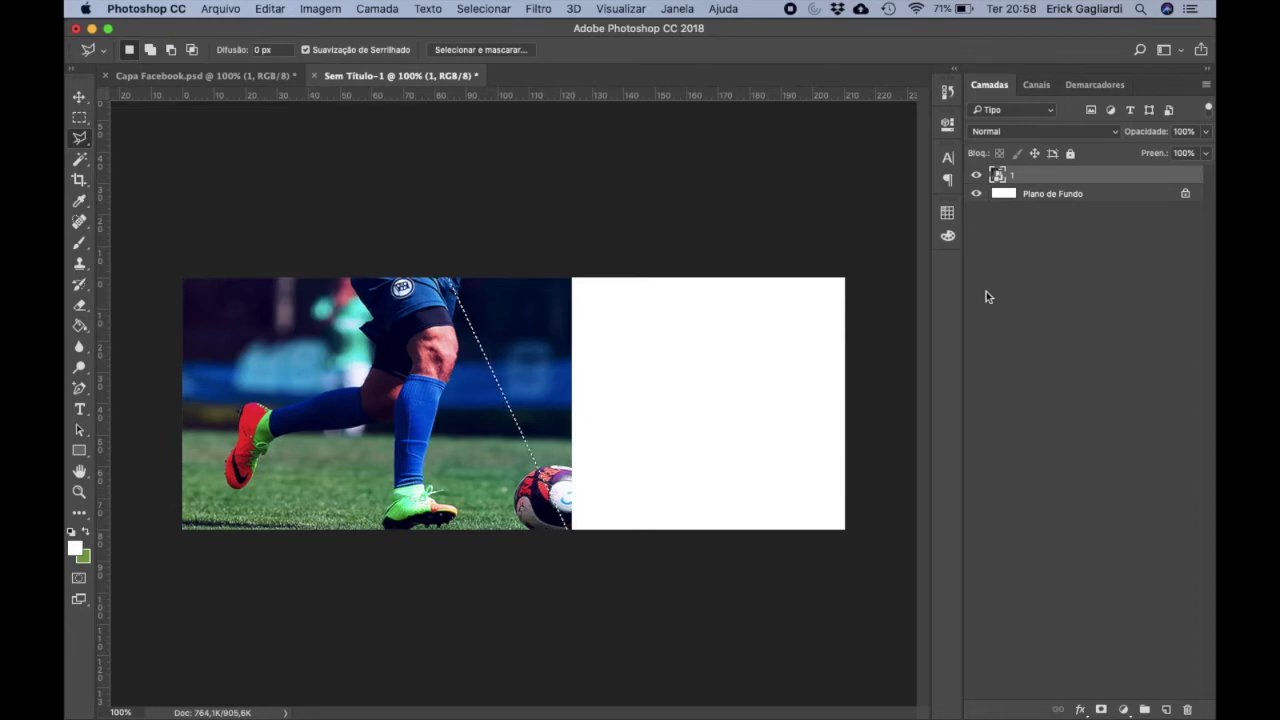
{"action": "left_click", "coordinate": [1101, 709]}
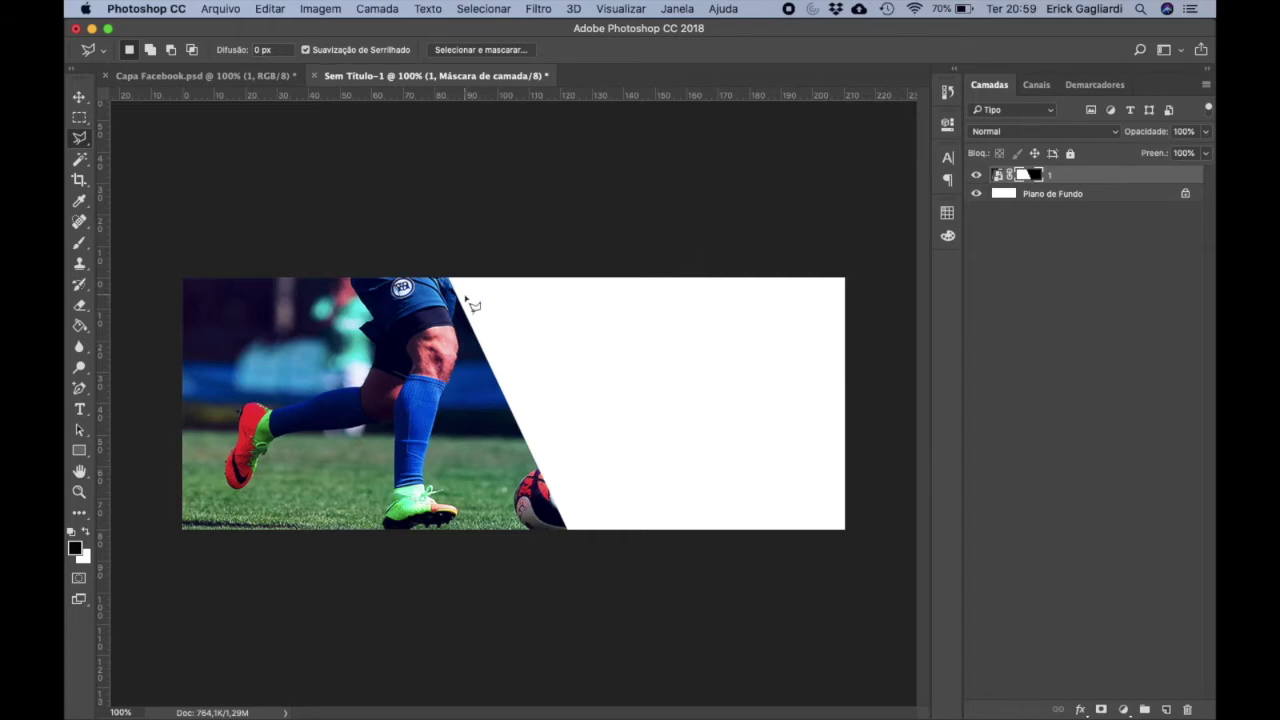
- Undo the diagonal mask on layer 1, try reapplying it, undo it again and clear the selection
{"action": "key", "text": "super+z"}
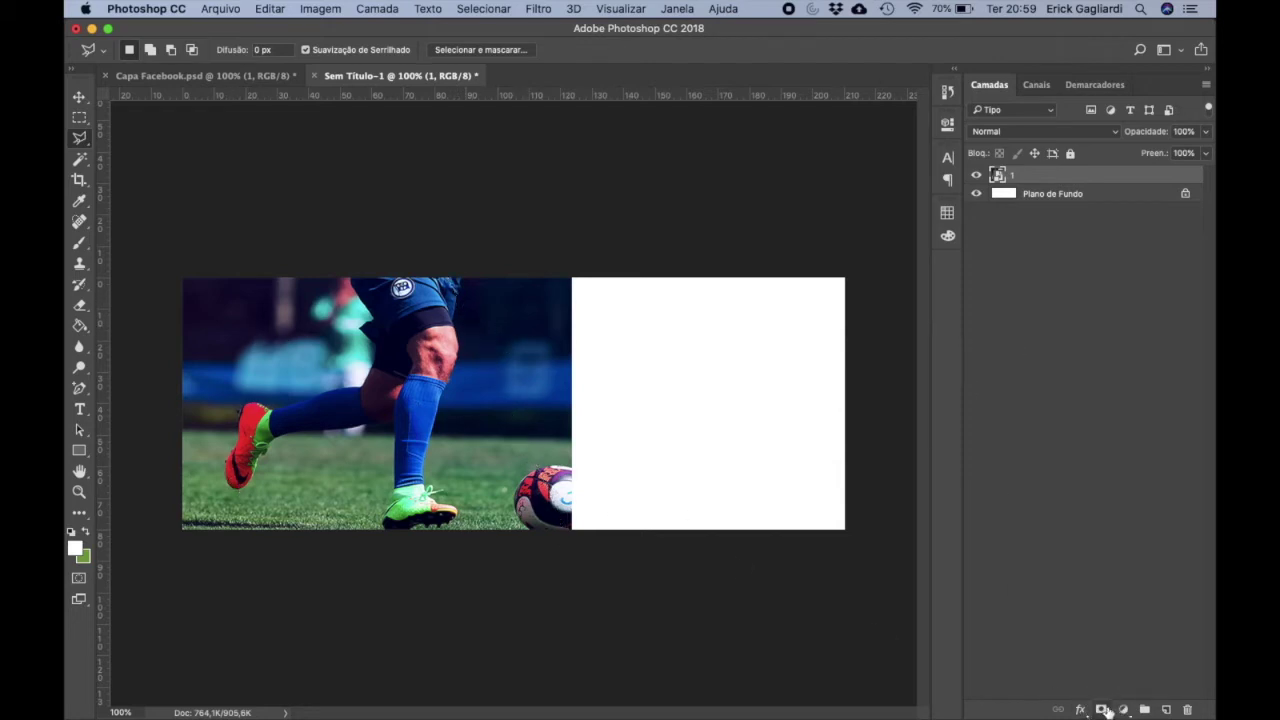
{"action": "left_click", "coordinate": [1104, 709]}
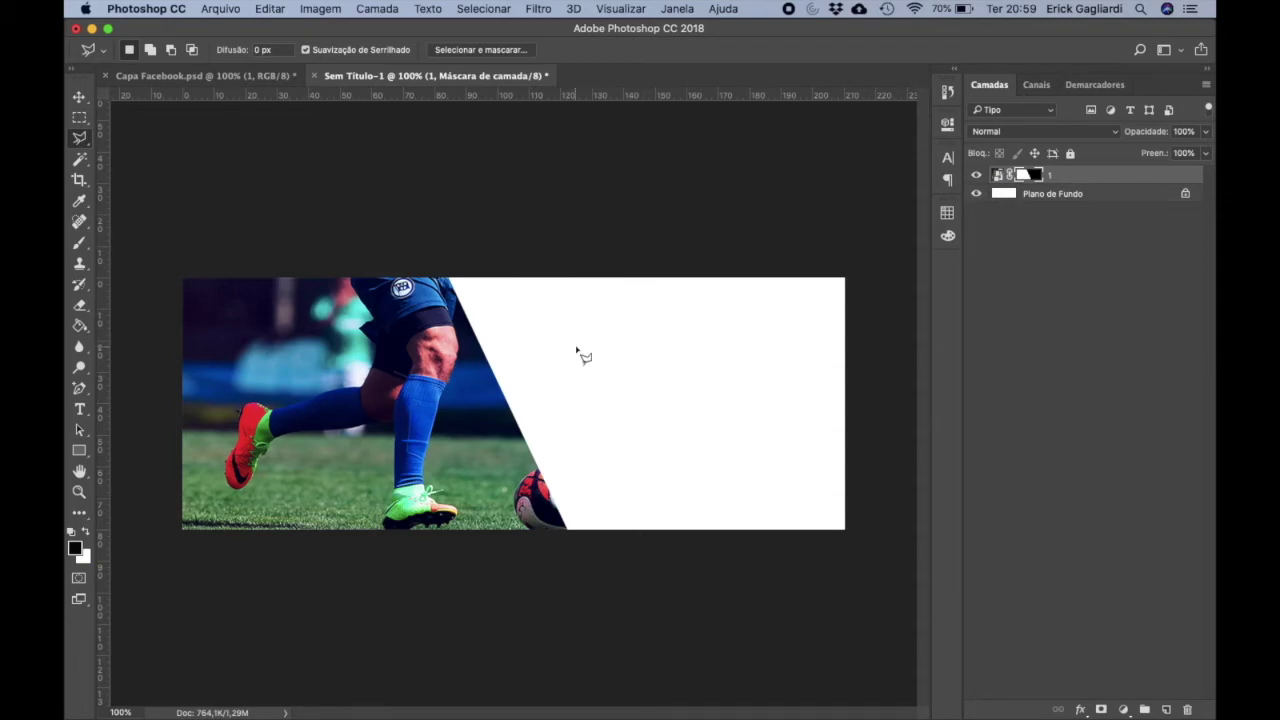
{"action": "key", "text": "super+z"}
{"action": "key", "text": "super+d"}
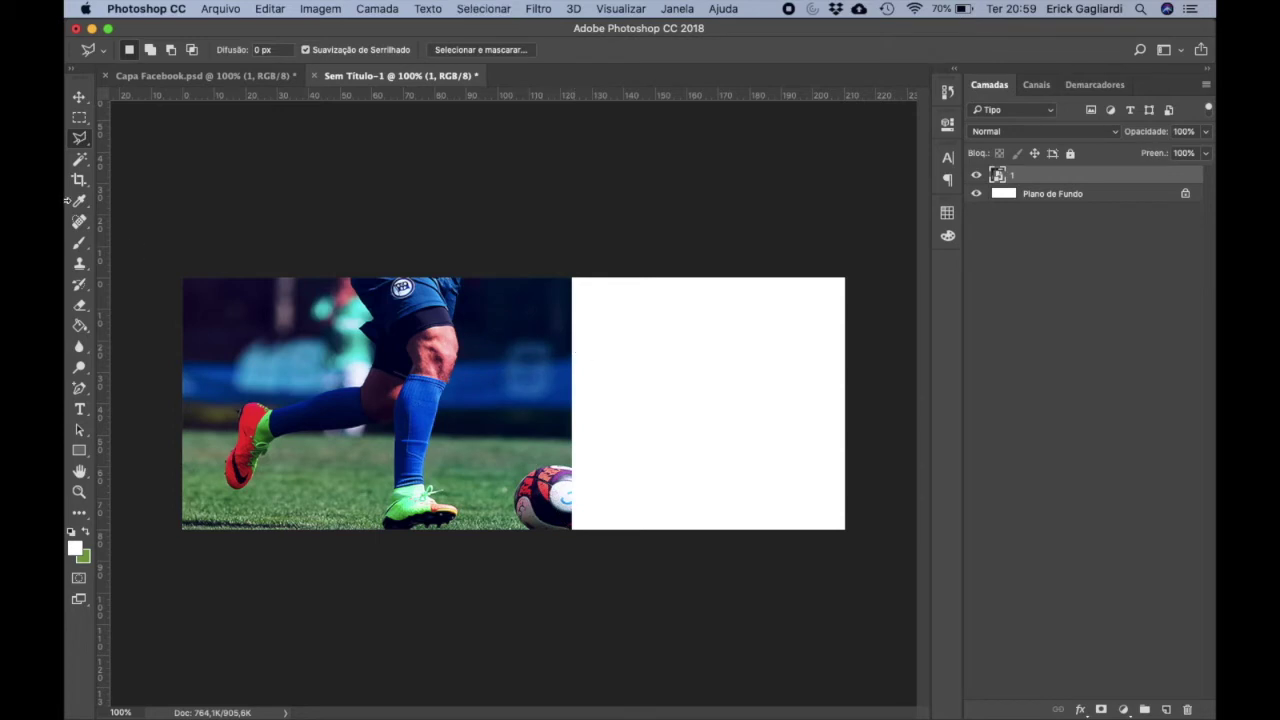
- Draw a black rectangle shape about 512 × 624 px over most of the photo, extending beyond the canvas's upper and lower edges
{"action": "left_click", "coordinate": [74, 448]}
{"action": "left_click_drag", "start_coordinate": [146, 168], "coordinate": [555, 666]}
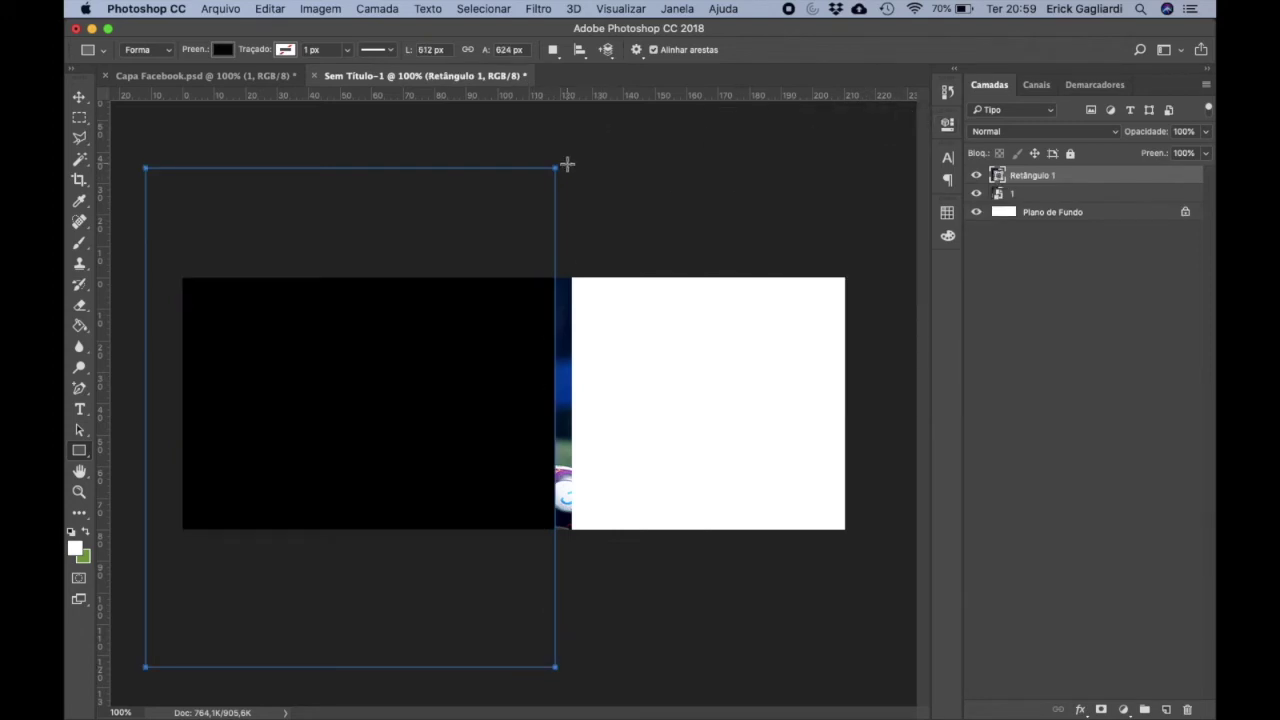
- Rotate the black rectangle counterclockwise to slant its right edge, accept converting it to a regular path, and shift it left over the photo
{"action": "left_click", "coordinate": [79, 97]}
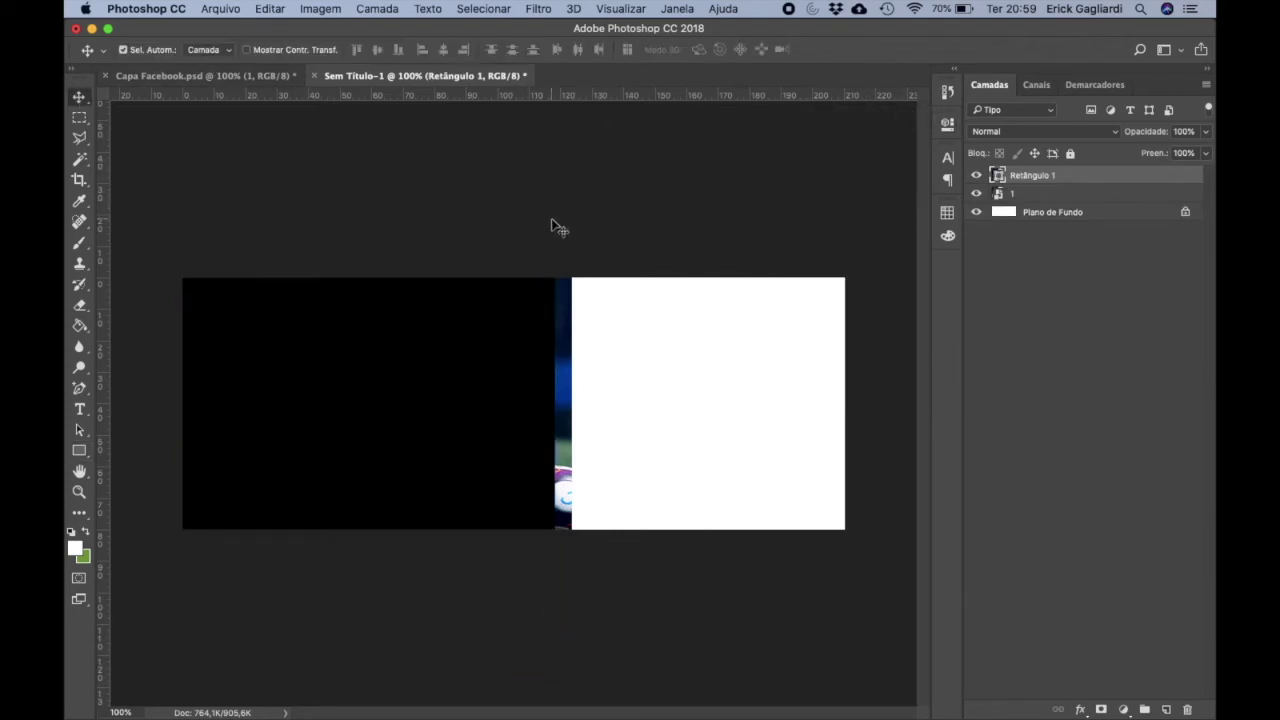
{"action": "key", "text": "super"}
{"action": "key", "text": "super+t"}
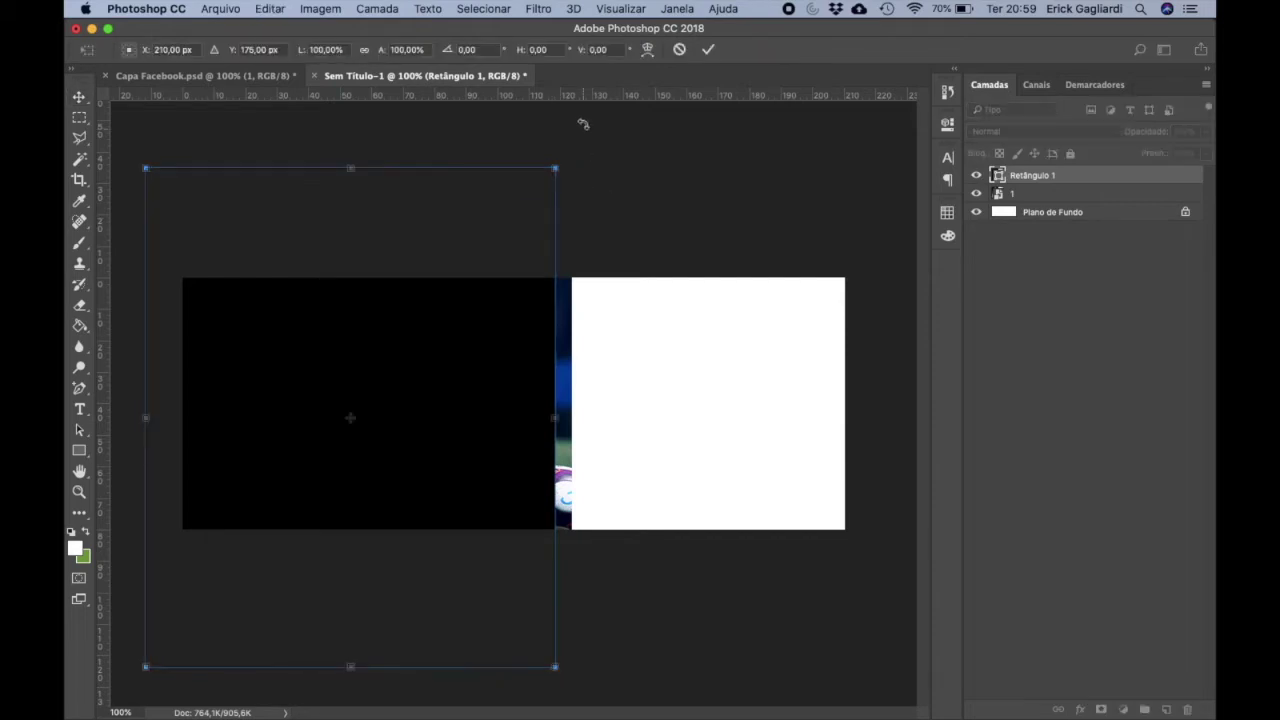
{"action": "left_click_drag", "start_coordinate": [565, 158], "coordinate": [476, 121]}
{"action": "left_click_drag", "start_coordinate": [482, 344], "coordinate": [462, 349]}
{"action": "key", "text": "Return"}
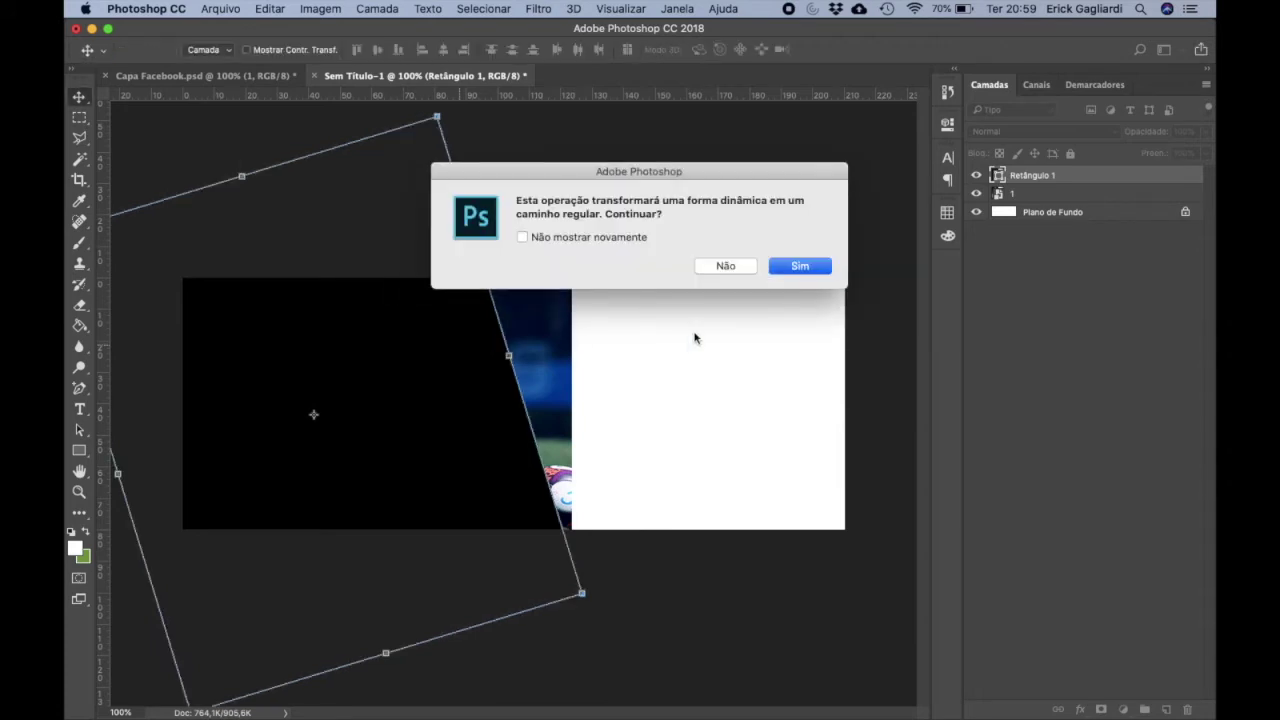
{"action": "left_click", "coordinate": [780, 272]}
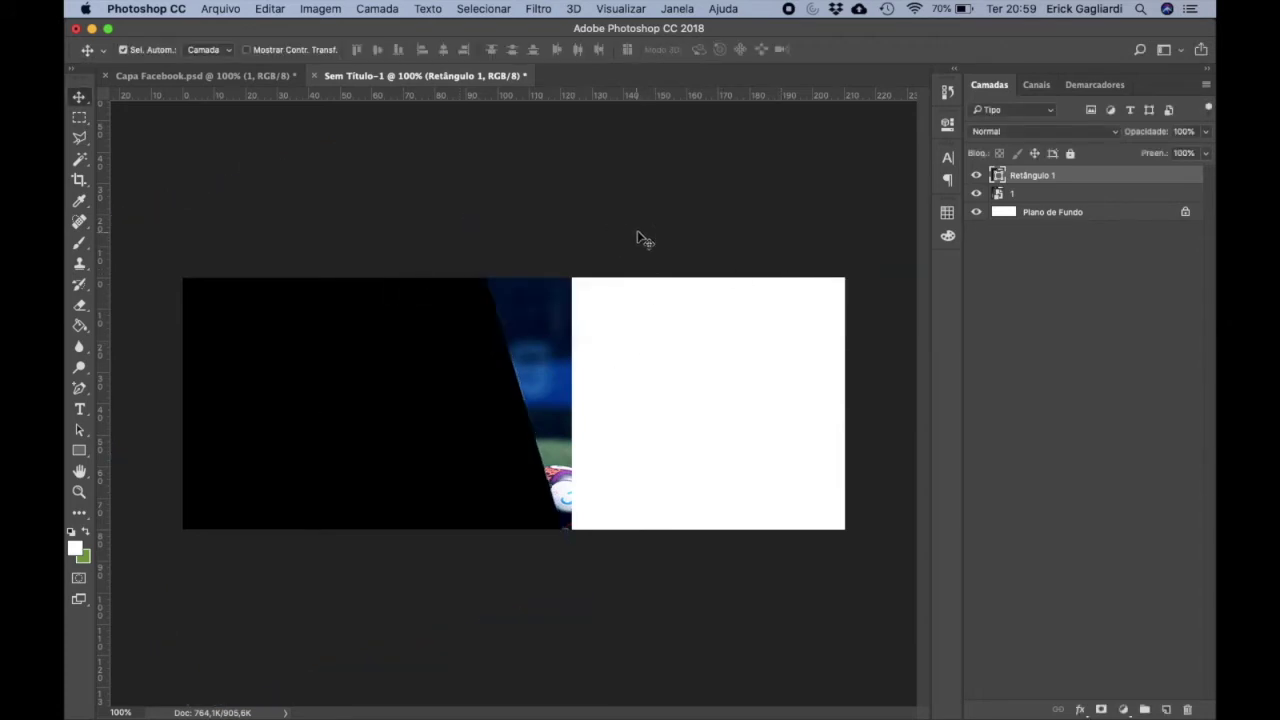
{"action": "left_click_drag", "start_coordinate": [420, 403], "coordinate": [355, 397]}
{"action": "left_click", "coordinate": [360, 404]}
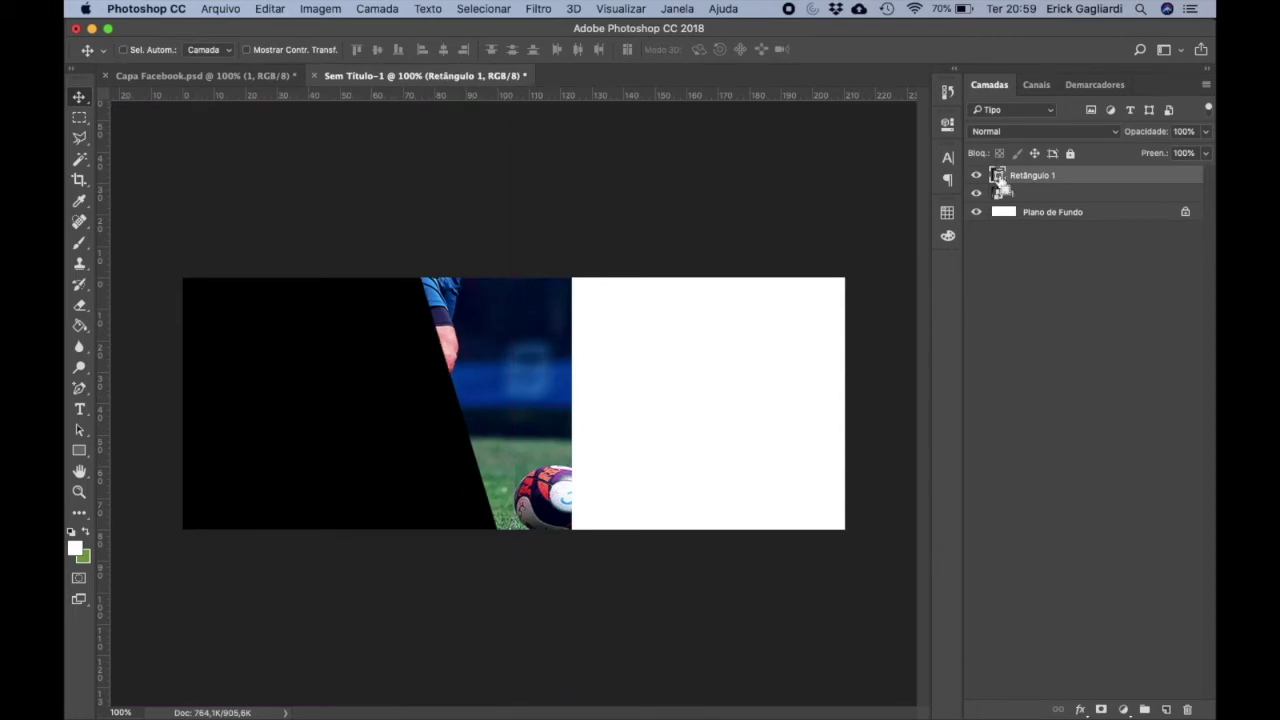
- Load the slanted black rectangle's outline as a selection, hide the rectangle, and mask layer 1 with that selection
{"action": "left_click", "coordinate": [999, 179], "text": "super"}
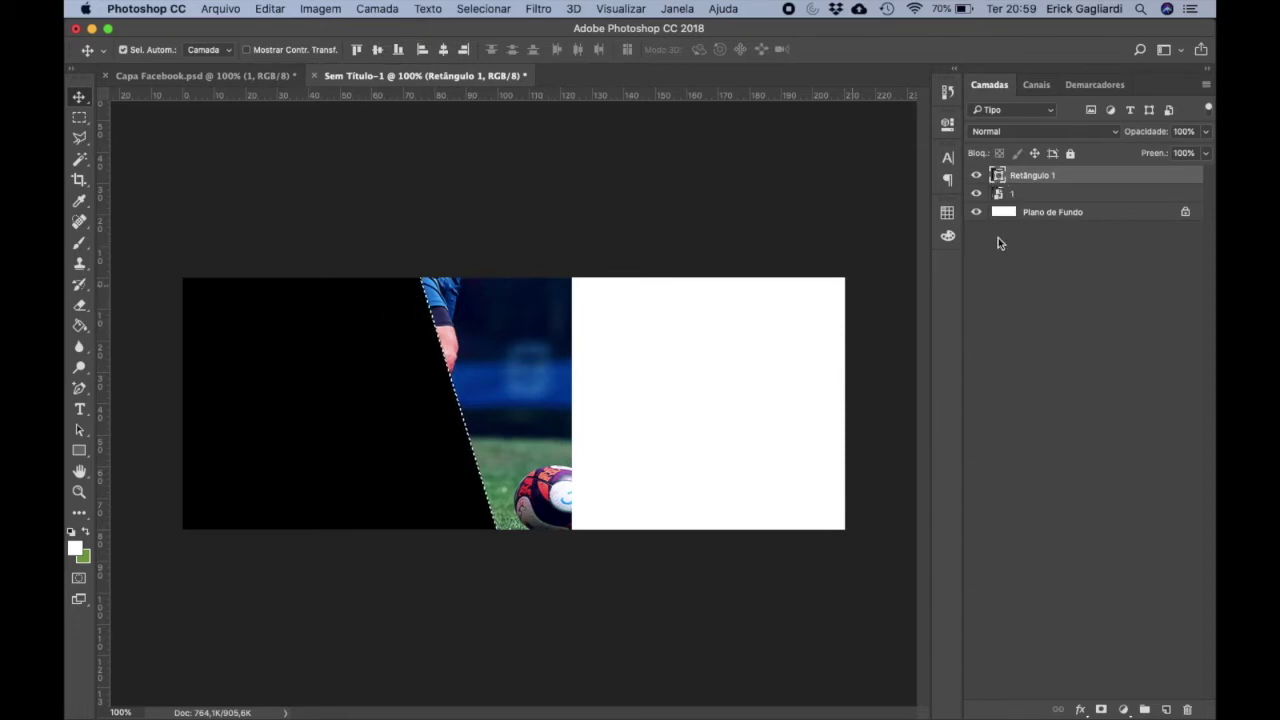
{"action": "left_click", "coordinate": [976, 175]}
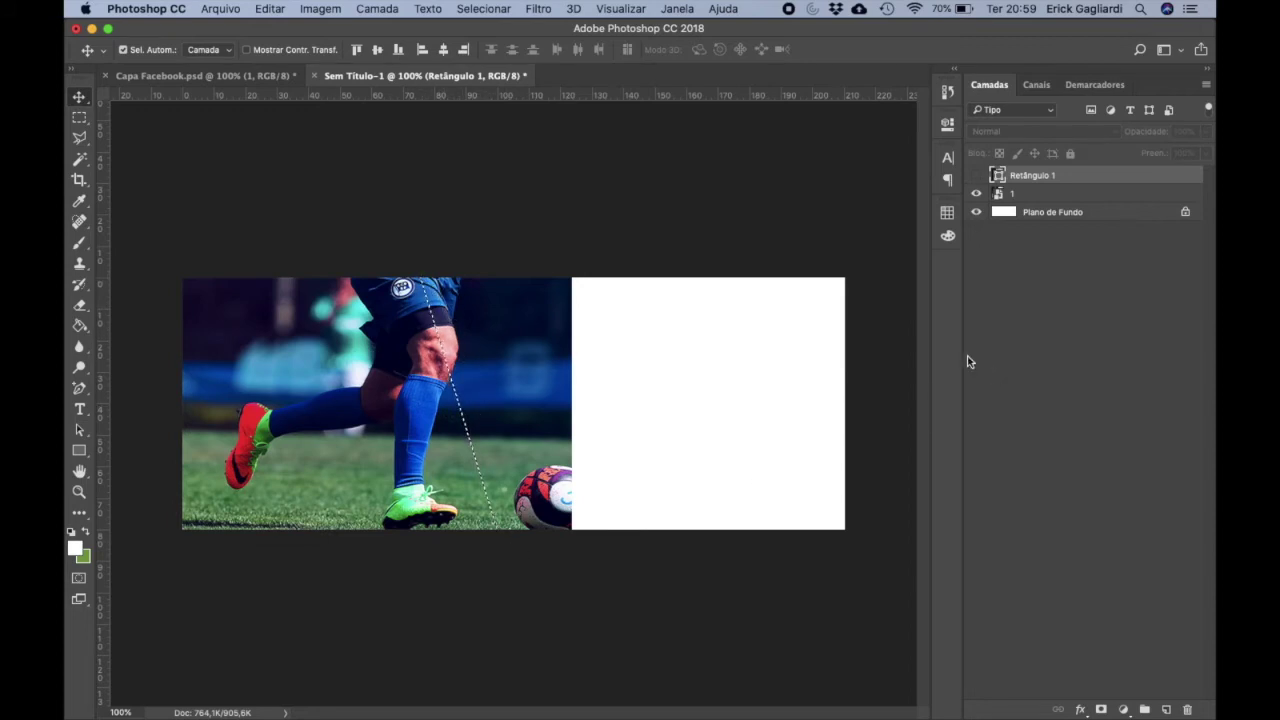
{"action": "left_click", "coordinate": [1032, 197]}
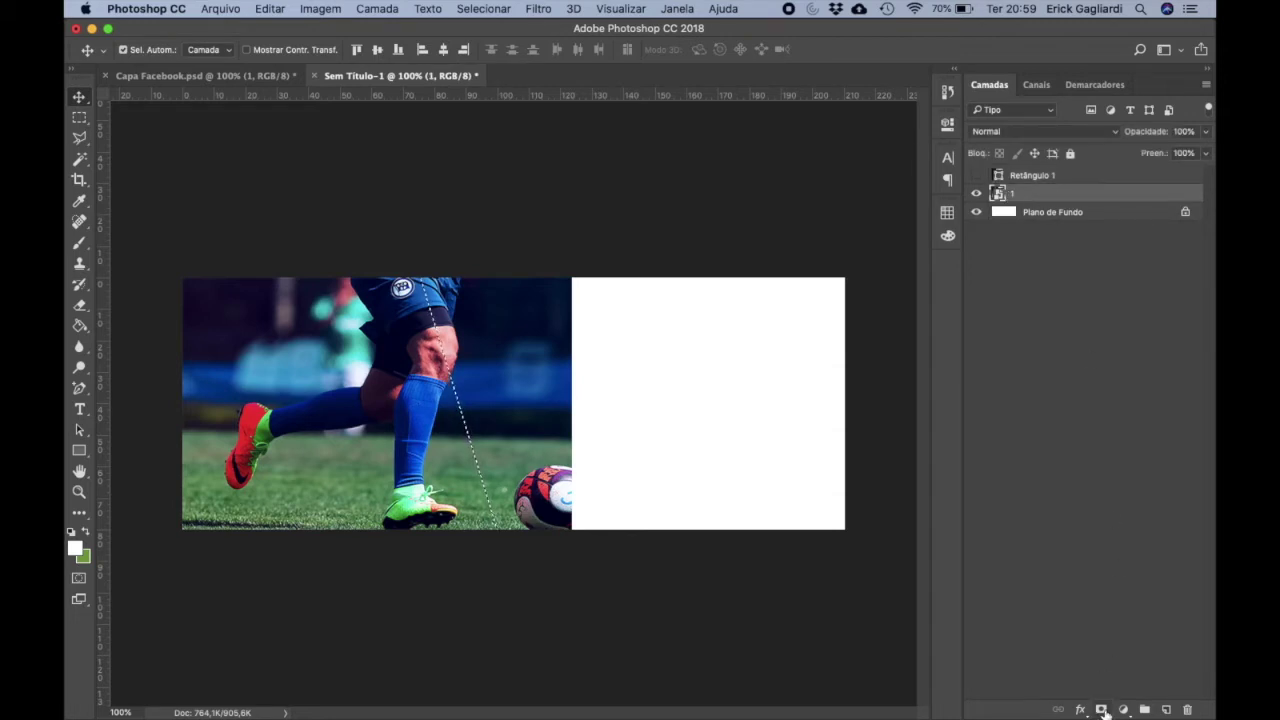
{"action": "left_click", "coordinate": [1102, 709]}
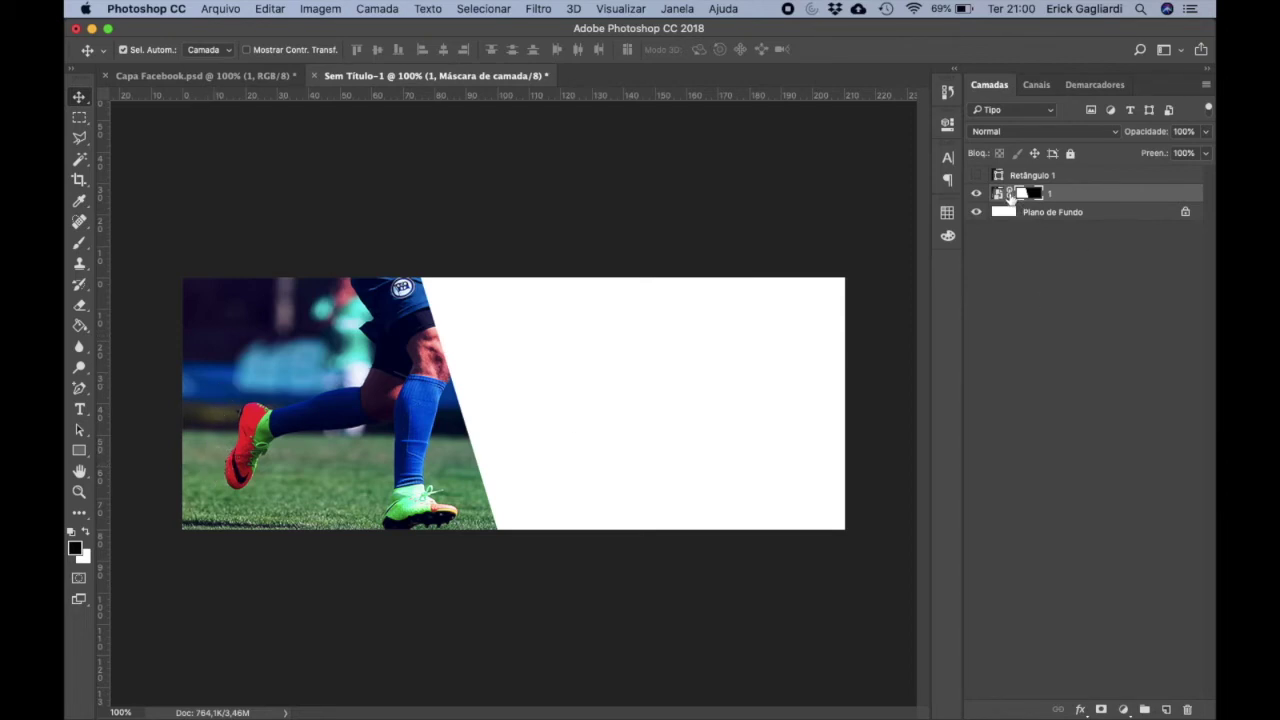
- Shift the soccer photo left inside its fixed diagonal mask so the ball falls within the visible area
{"action": "left_click", "coordinate": [999, 196]}
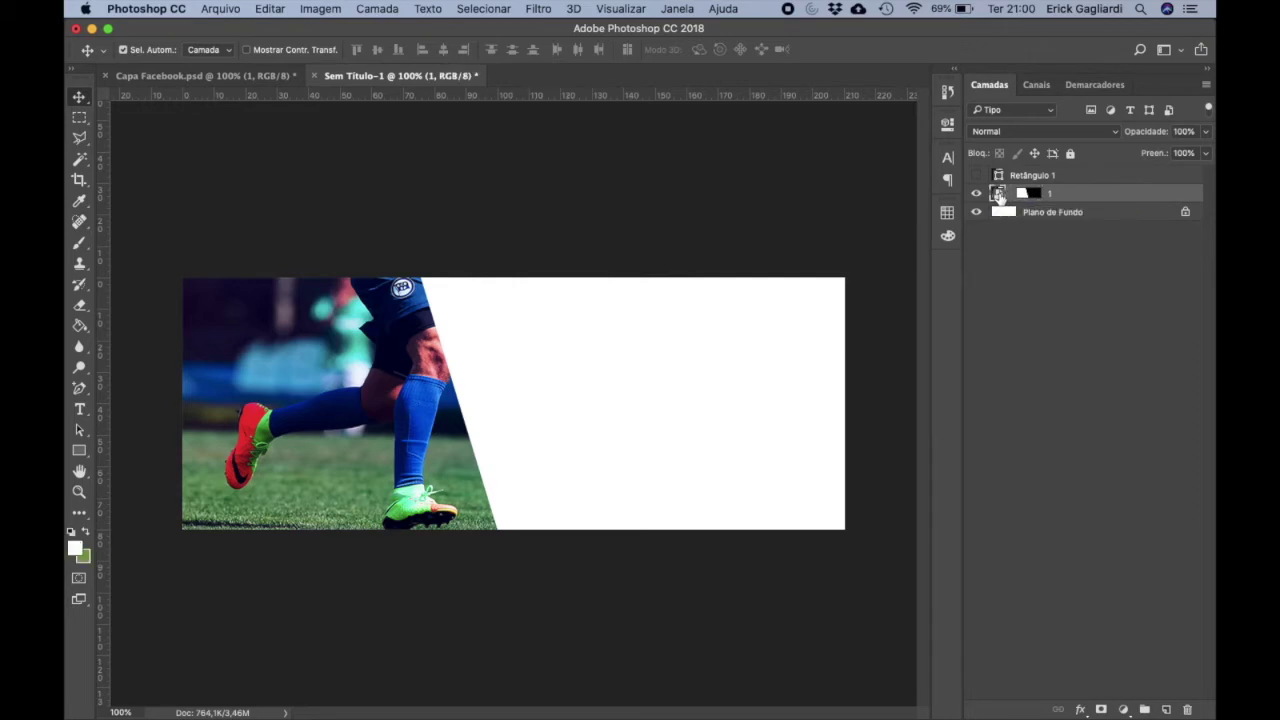
{"action": "key", "text": "Left"}
{"action": "key", "text": "Left"}
{"action": "key", "text": "Left"}
{"action": "key", "text": "Left"}
{"action": "key", "text": "Left"}
{"action": "key", "text": "Left"}
{"action": "key", "text": "Left"}
{"action": "key", "text": "Left"}
{"action": "key", "text": "Left"}
{"action": "left_click_drag", "start_coordinate": [412, 400], "coordinate": [343, 403]}
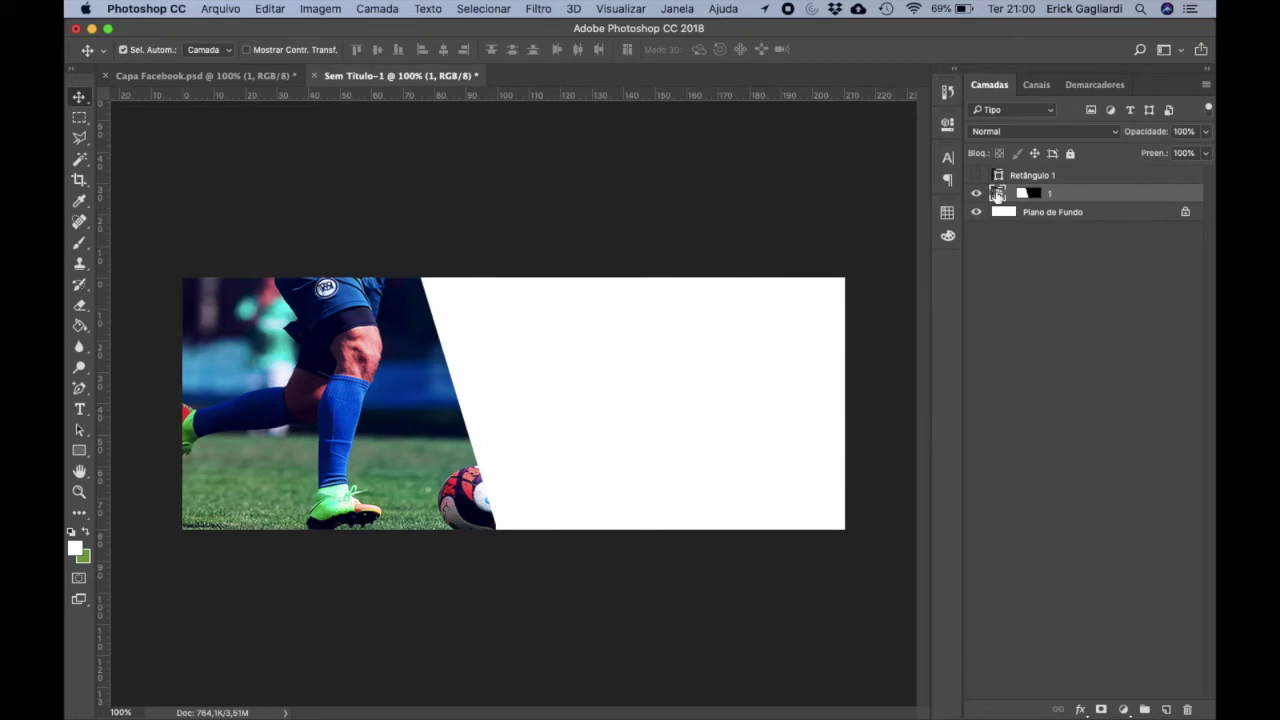
- Place 2.jpg from the Úteis folder at about 40% scale beneath layer 1, positioned to the right of the soccer photo's diagonal edge
{"action": "mouse_move", "coordinate": [406, 716]}
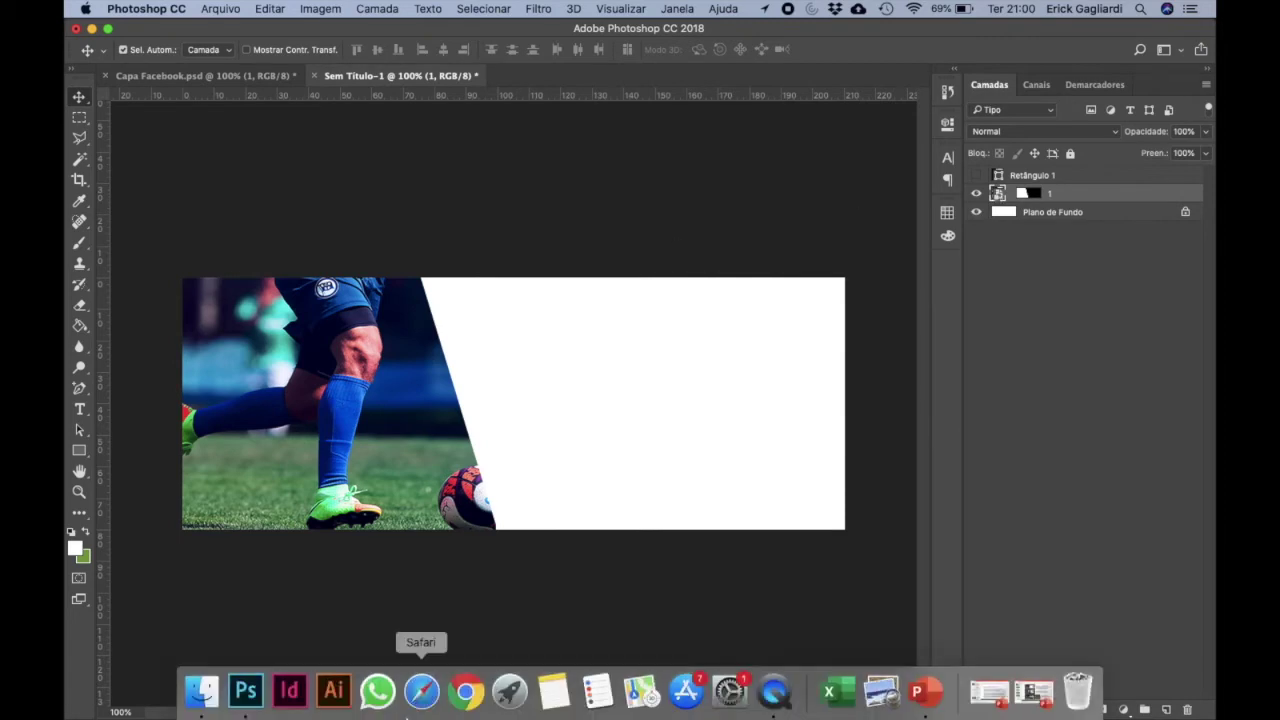
{"action": "left_click", "coordinate": [201, 692]}
{"action": "left_click", "coordinate": [318, 111]}
{"action": "left_click_drag", "start_coordinate": [320, 114], "coordinate": [479, 389]}
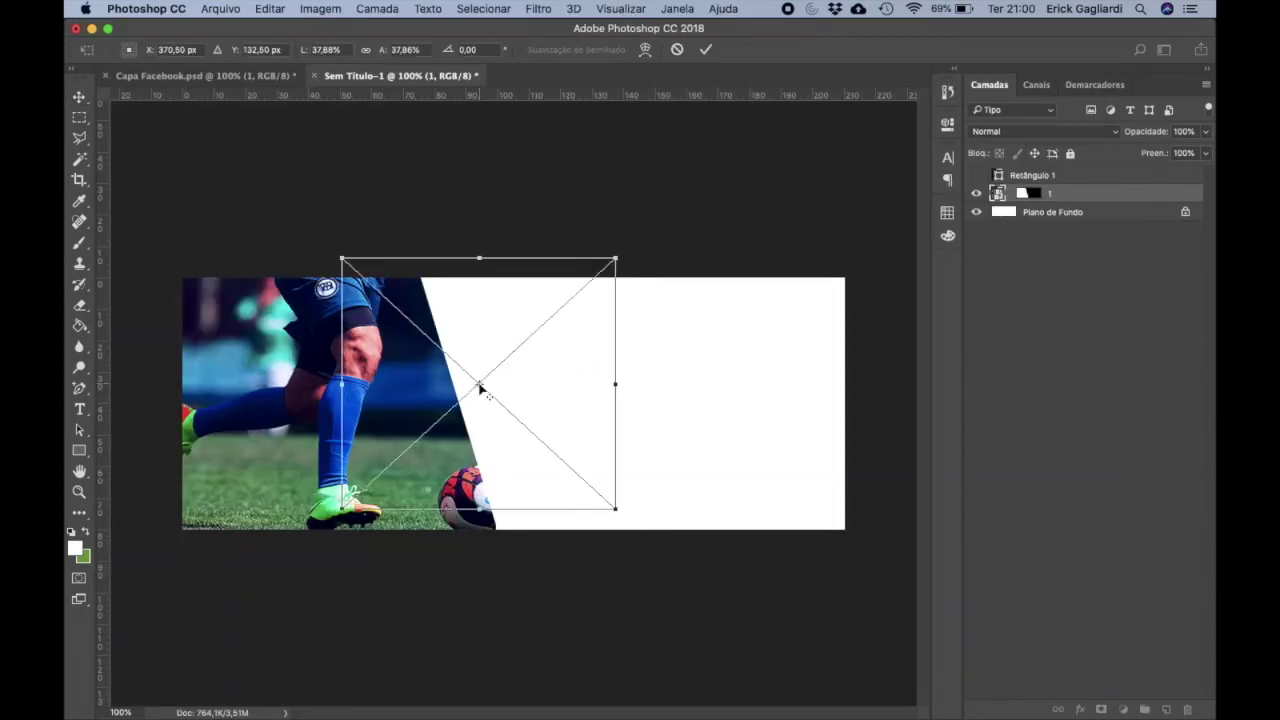
{"action": "left_click_drag", "start_coordinate": [505, 310], "coordinate": [522, 330]}
{"action": "left_click_drag", "start_coordinate": [637, 275], "coordinate": [658, 261]}
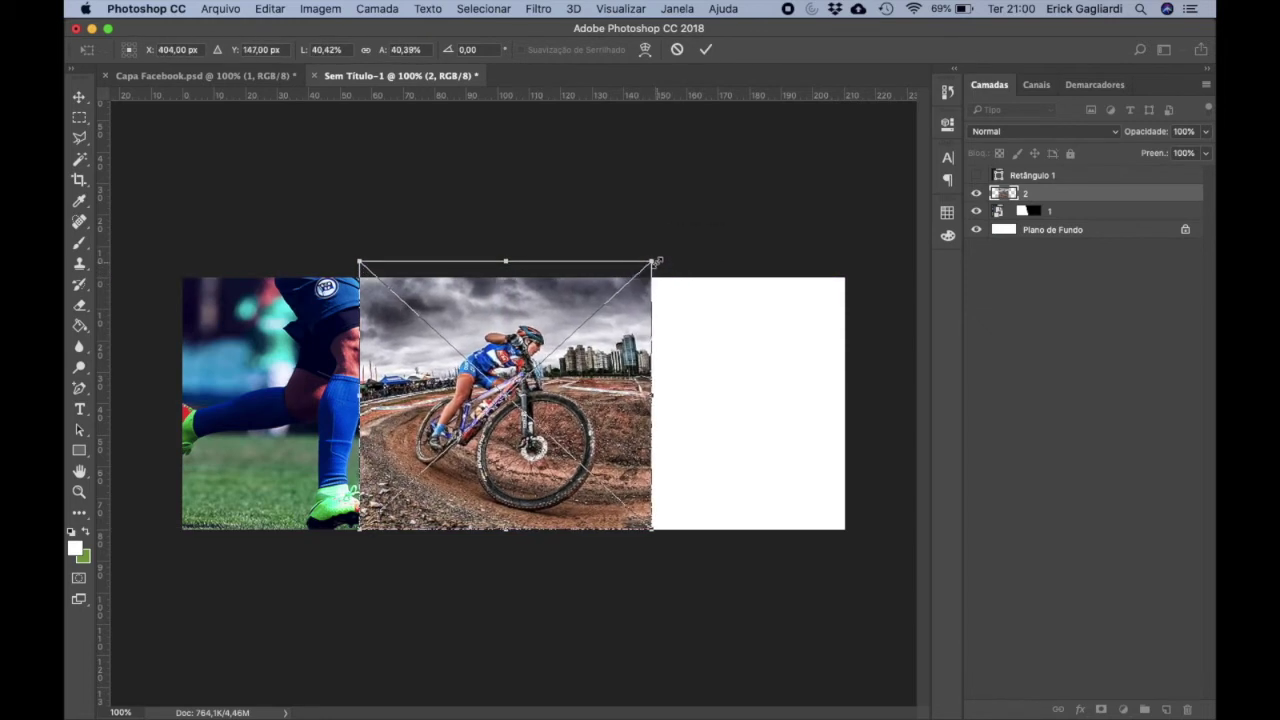
{"action": "key", "text": "Return"}
{"action": "left_click_drag", "start_coordinate": [993, 196], "coordinate": [998, 220]}
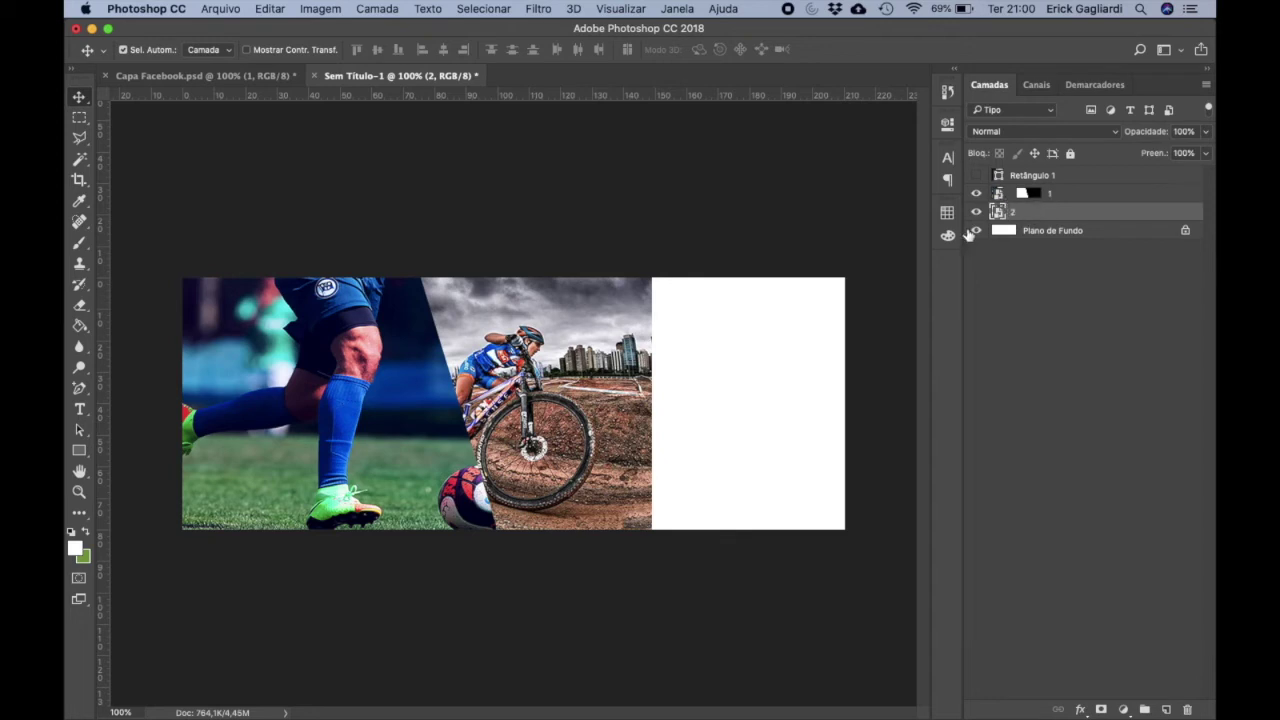
{"action": "left_click_drag", "start_coordinate": [594, 338], "coordinate": [655, 343]}
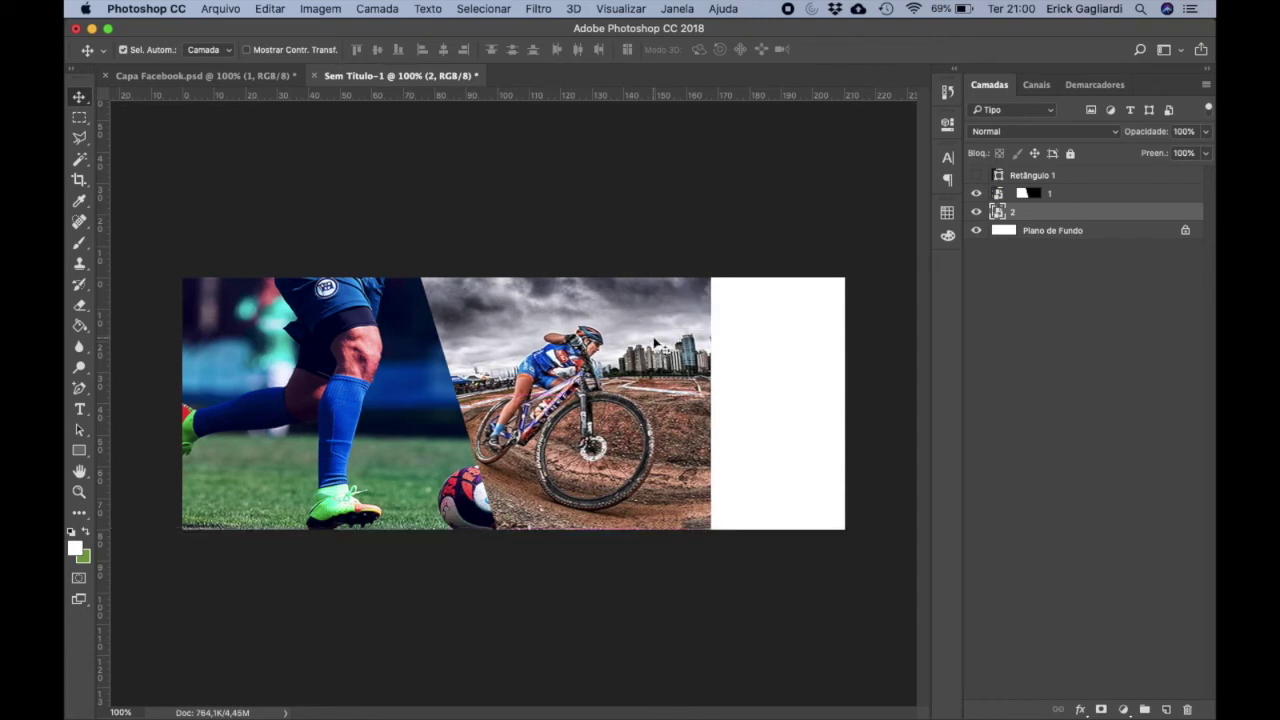
- Show the black rectangle again and move it right until its slanted edge cuts across the cyclist photo's right end
{"action": "left_click", "coordinate": [976, 177]}
{"action": "left_click_drag", "start_coordinate": [338, 356], "coordinate": [553, 361]}
{"action": "key", "text": "Right"}
{"action": "key", "text": "Right"}
{"action": "key", "text": "Right"}
{"action": "key", "text": "Right"}
{"action": "key", "text": "Right"}
{"action": "key", "text": "Right"}
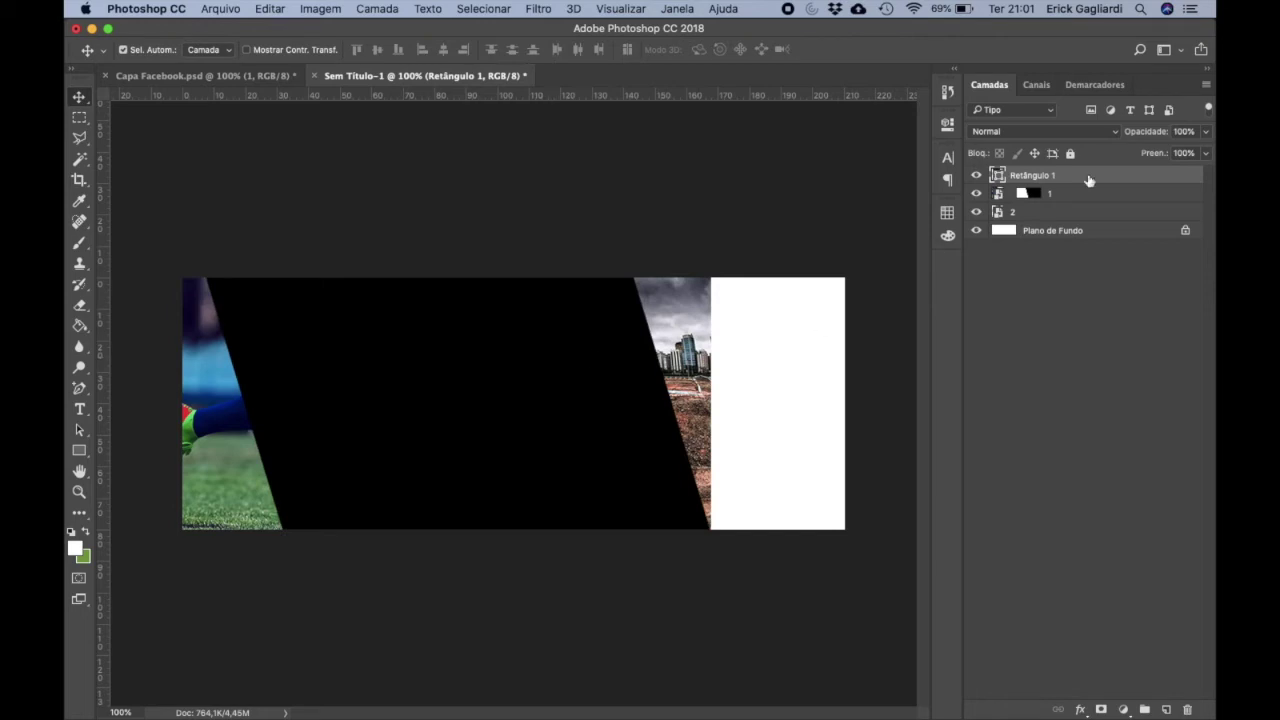
- Load the repositioned rectangle's outline as a selection, hide the rectangle, and mask layer 2 with that selection
{"action": "key", "text": "super"}
{"action": "left_click", "coordinate": [998, 176], "text": "super"}
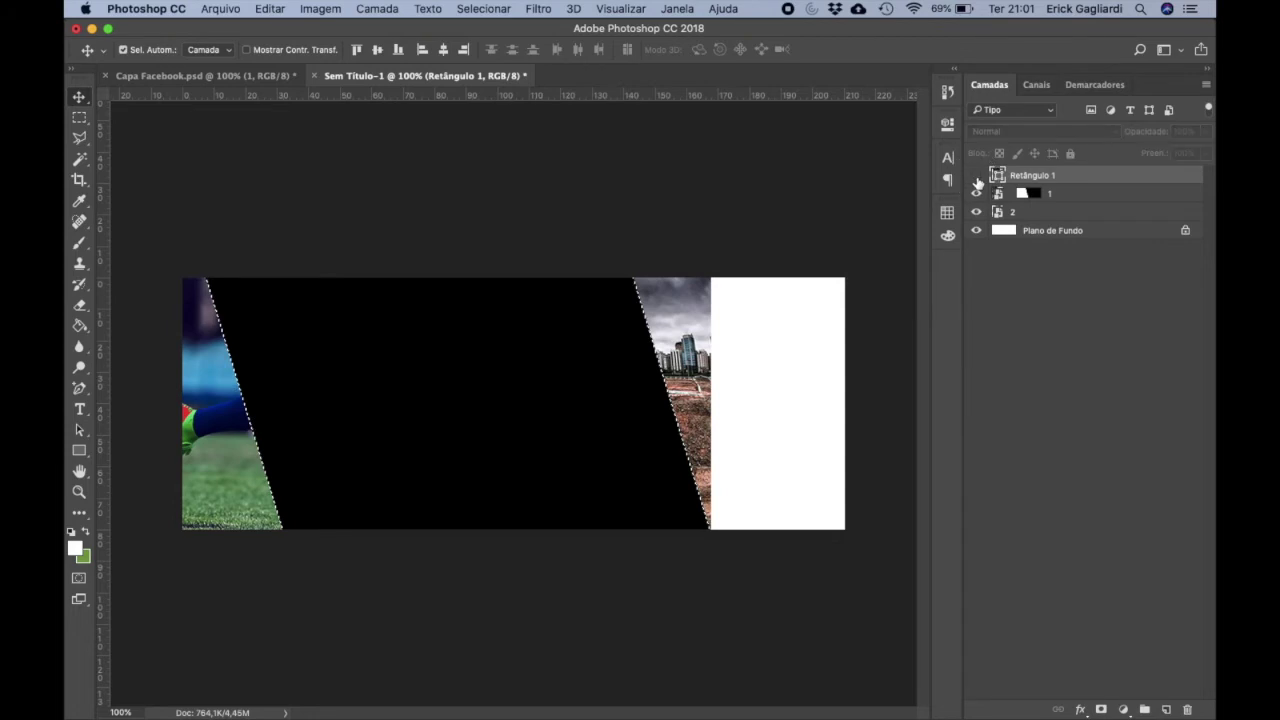
{"action": "left_click", "coordinate": [976, 176]}
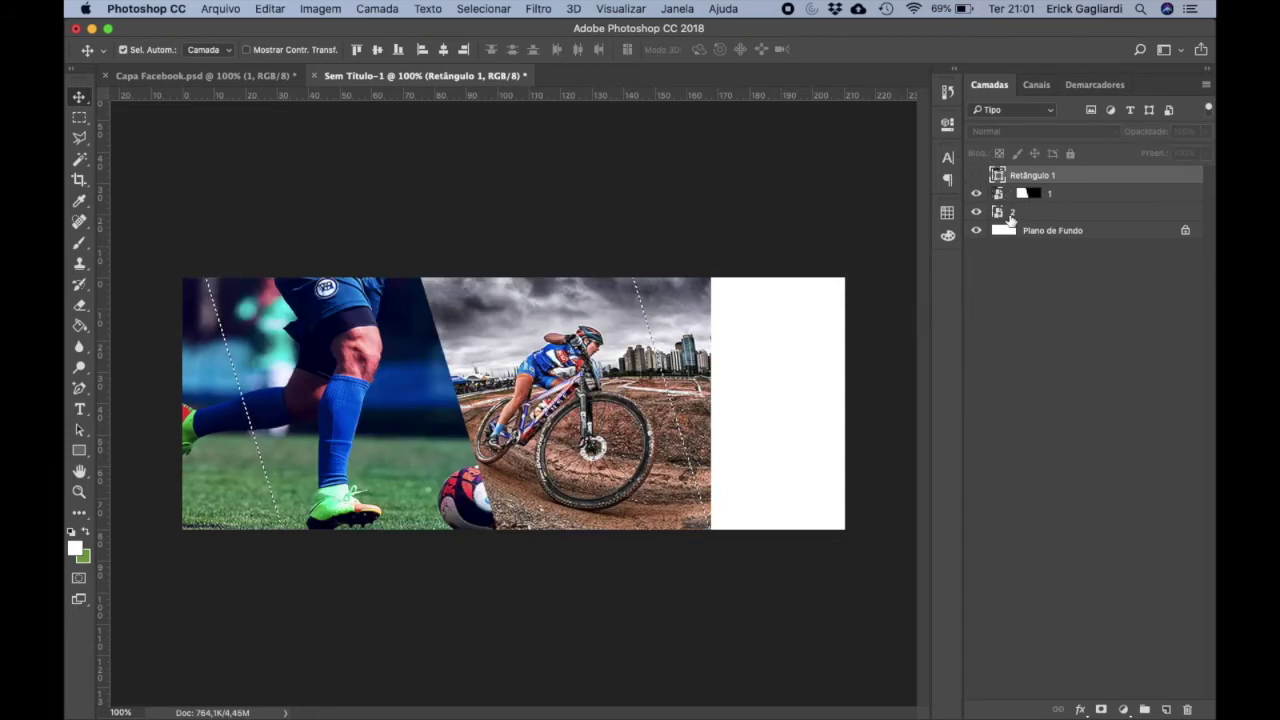
{"action": "left_click", "coordinate": [1010, 218]}
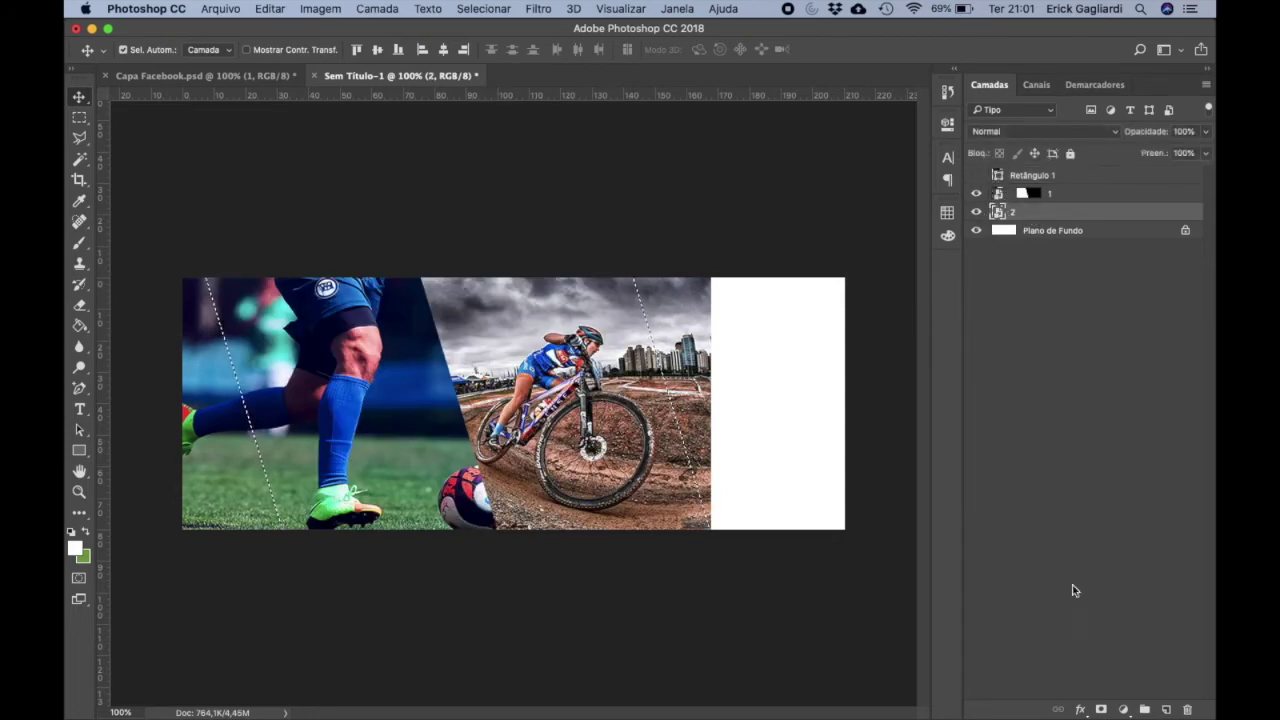
{"action": "left_click", "coordinate": [1100, 710]}
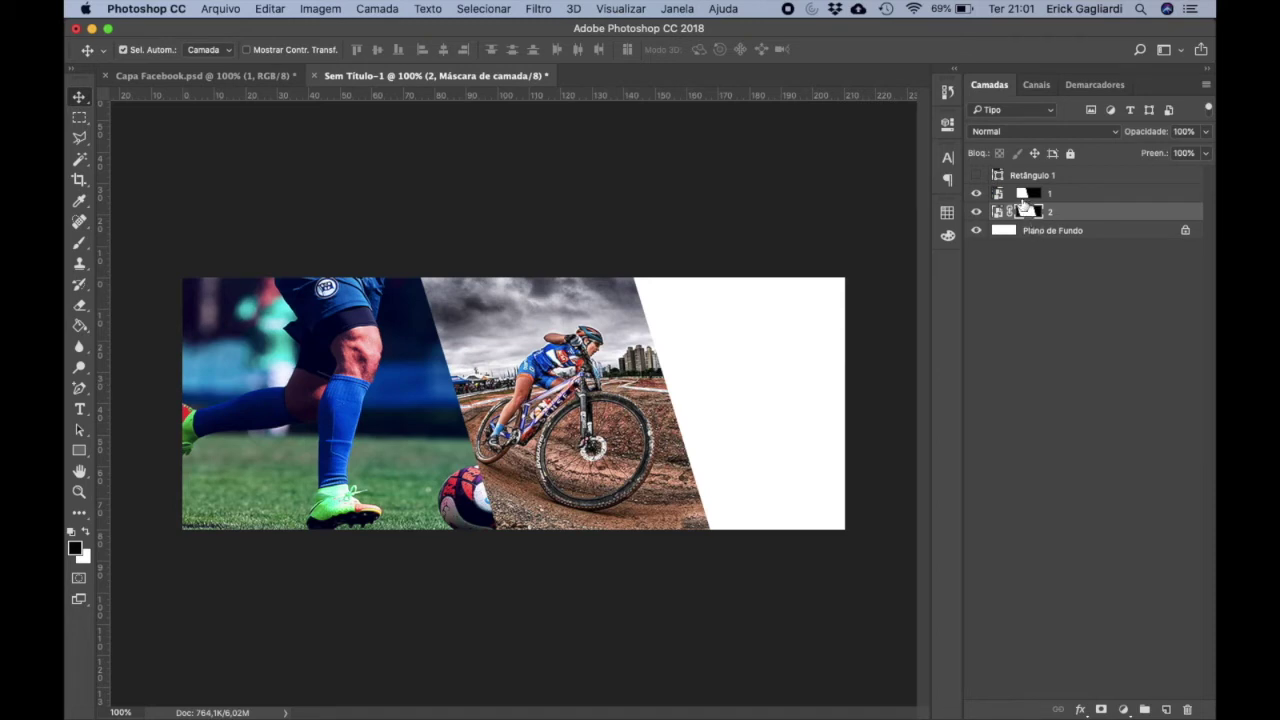
- Place 3.jpg from the Úteis folder beneath layer 2, filling the cover's right end with the runner photo
{"action": "mouse_move", "coordinate": [460, 705]}
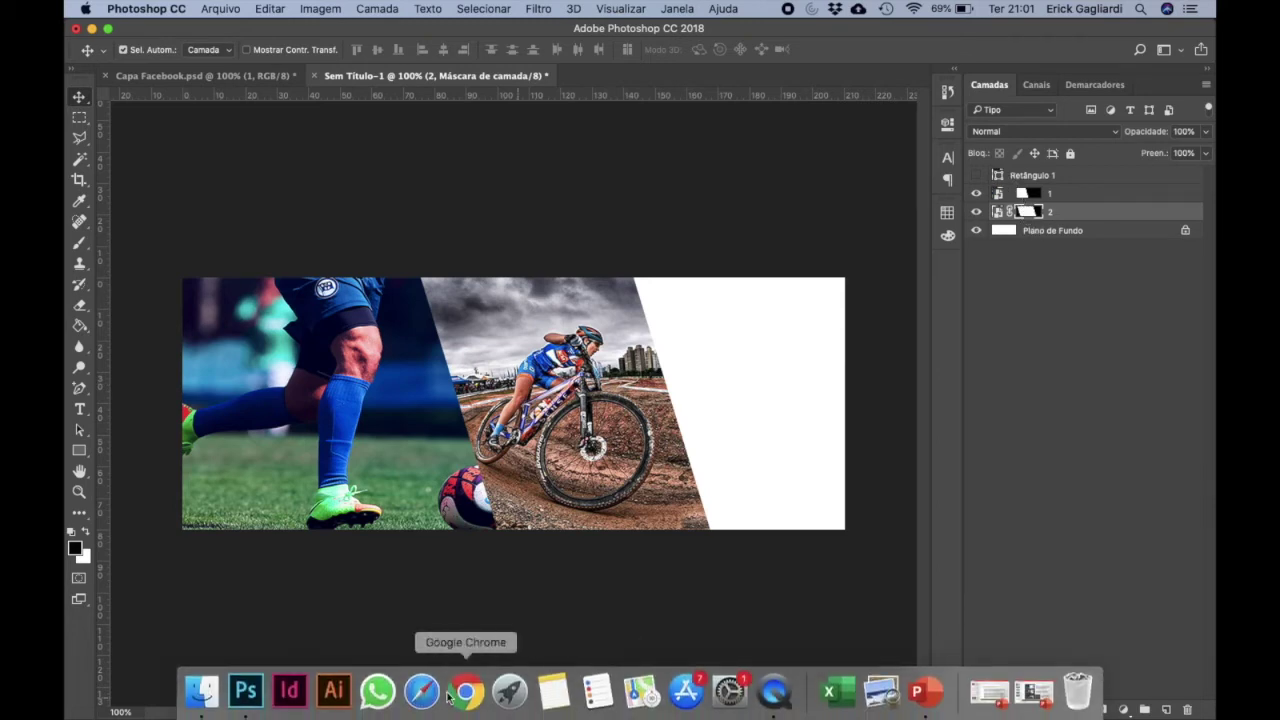
{"action": "left_click", "coordinate": [205, 690]}
{"action": "left_click", "coordinate": [326, 140]}
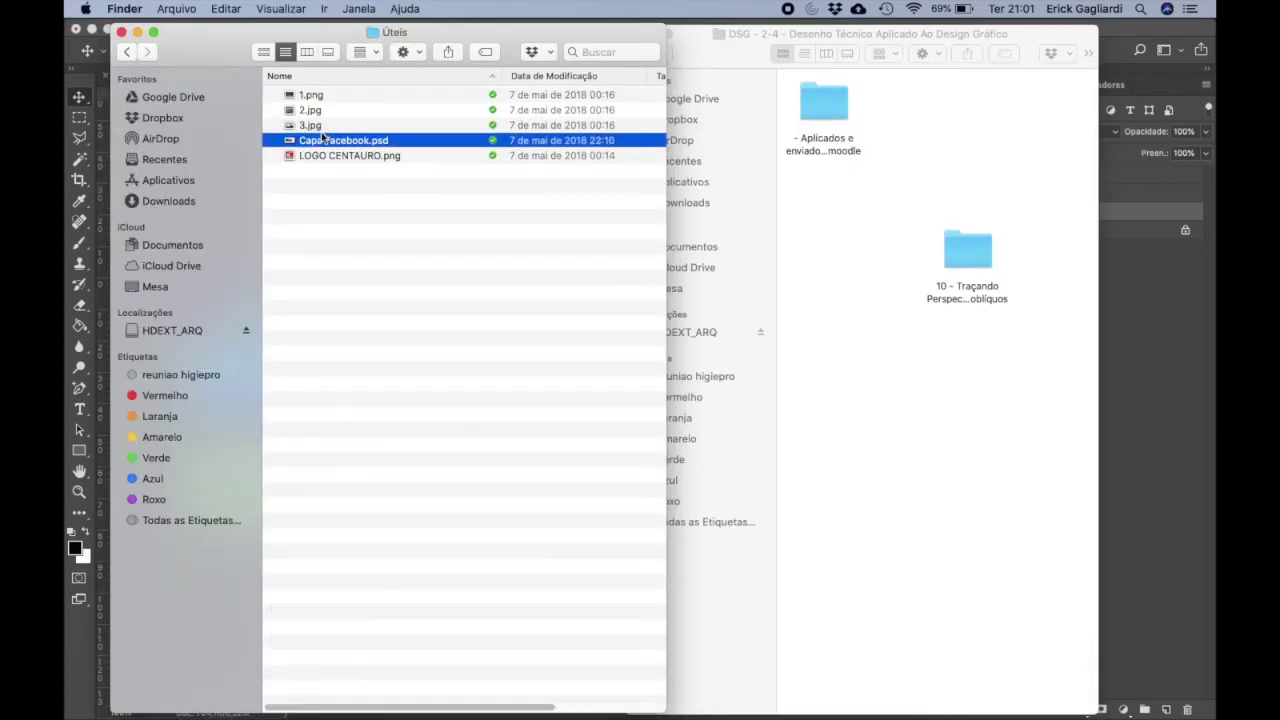
{"action": "left_click", "coordinate": [314, 127]}
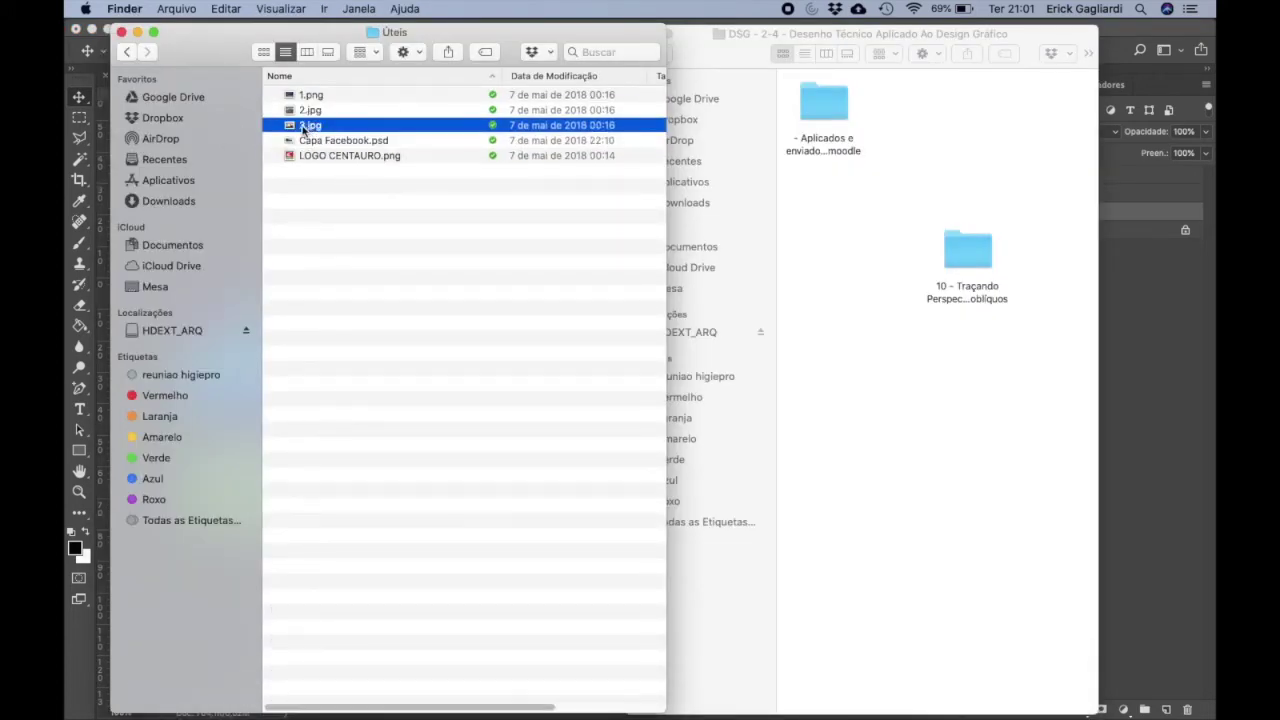
{"action": "key", "text": "super+Tab"}
{"action": "left_click_drag", "start_coordinate": [738, 369], "coordinate": [762, 405]}
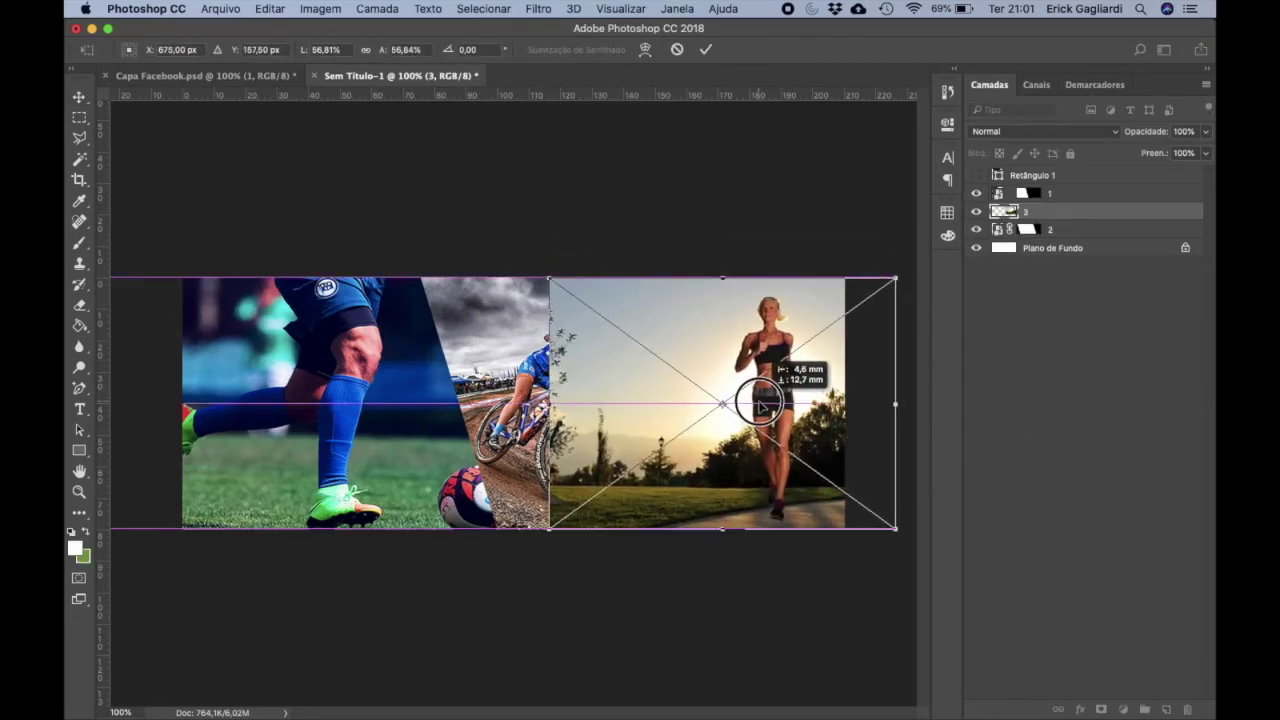
{"action": "key", "text": "Return"}
{"action": "left_click_drag", "start_coordinate": [996, 213], "coordinate": [997, 236]}
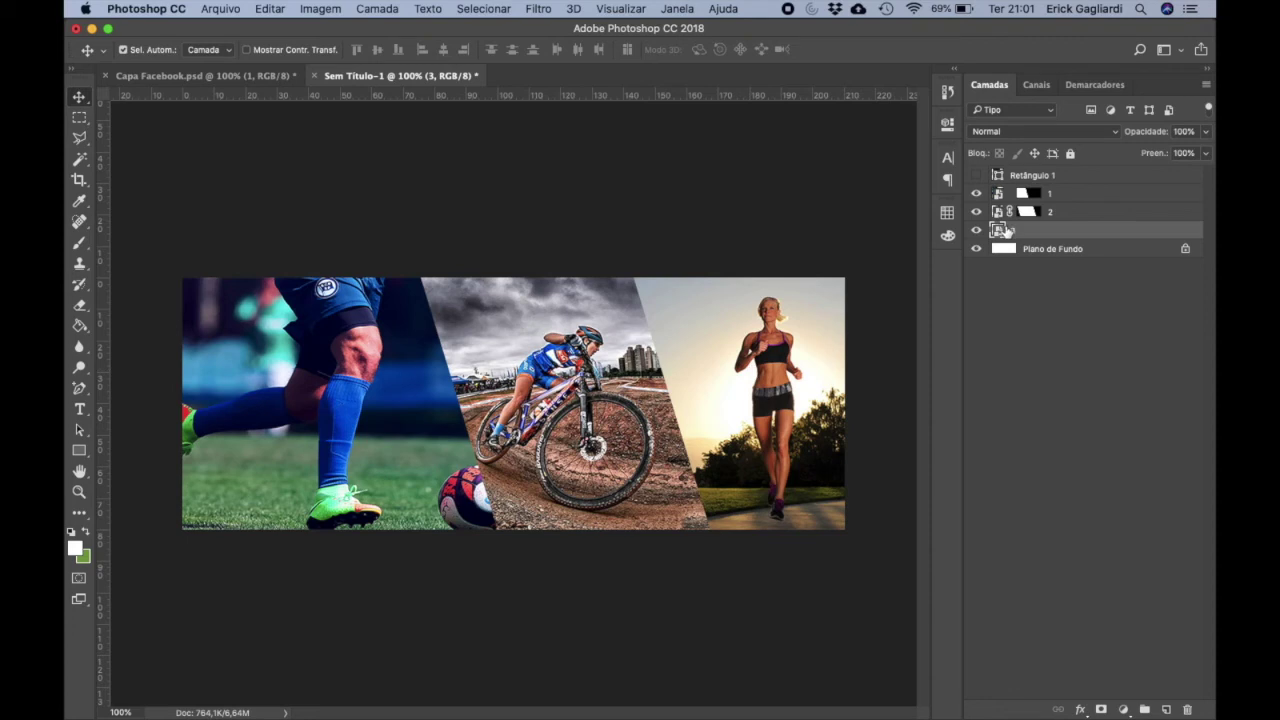
{"action": "left_click_drag", "start_coordinate": [770, 396], "coordinate": [760, 395]}
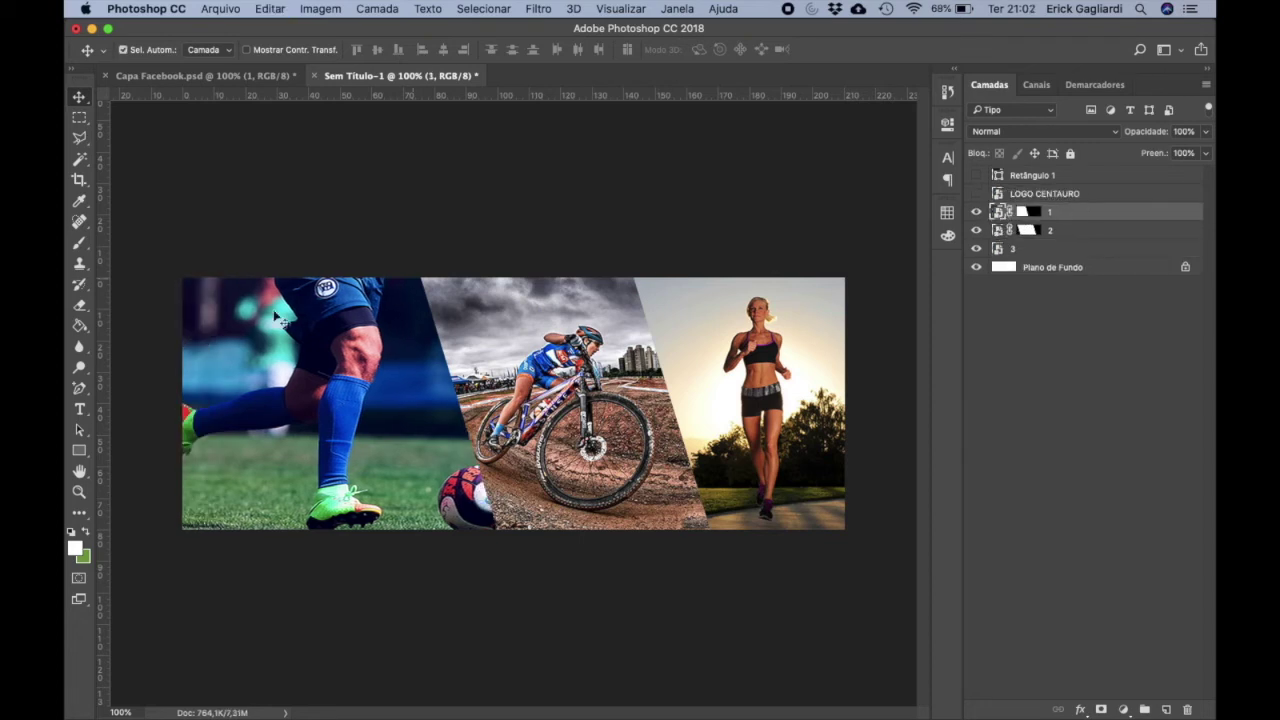
- Shift the masked layers 1 and 2 and the runner photo on layer 3 slightly left so the three sections stay adjoining
{"action": "left_click_drag", "start_coordinate": [380, 418], "coordinate": [340, 415]}
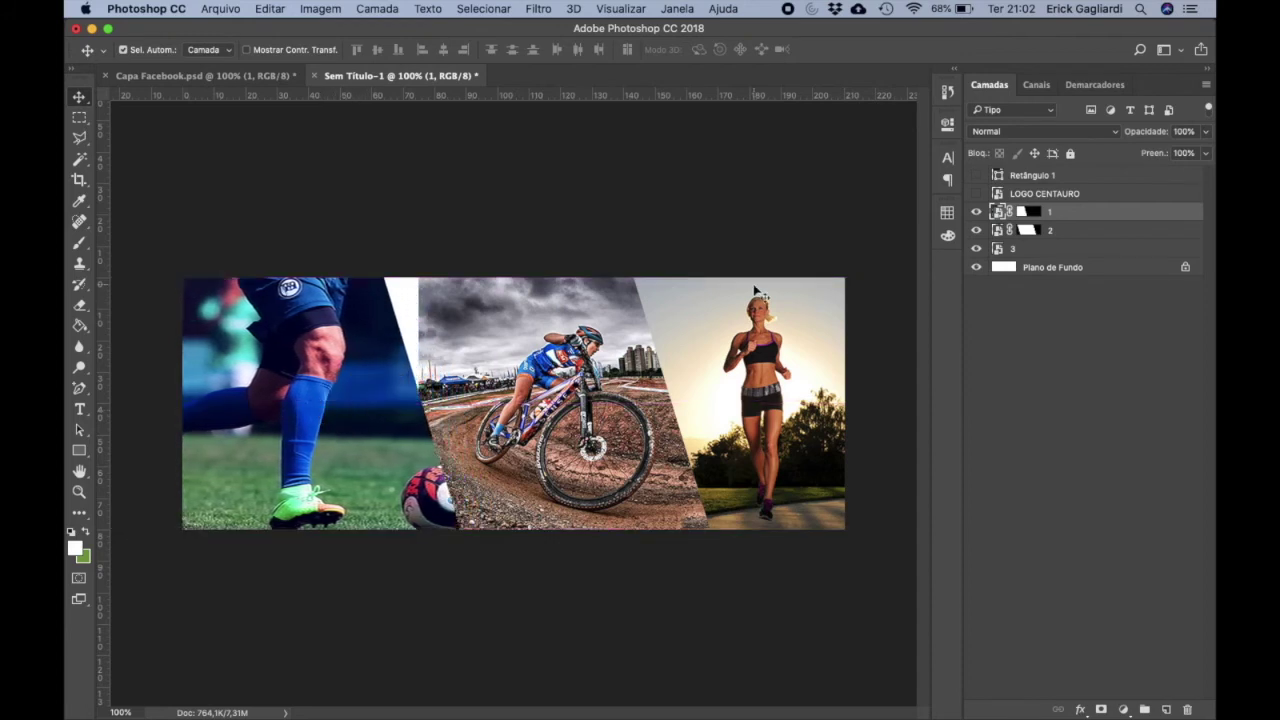
{"action": "left_click", "coordinate": [990, 230]}
{"action": "left_click_drag", "start_coordinate": [581, 395], "coordinate": [548, 395]}
{"action": "left_click", "coordinate": [1013, 249]}
{"action": "left_click_drag", "start_coordinate": [776, 365], "coordinate": [750, 363]}
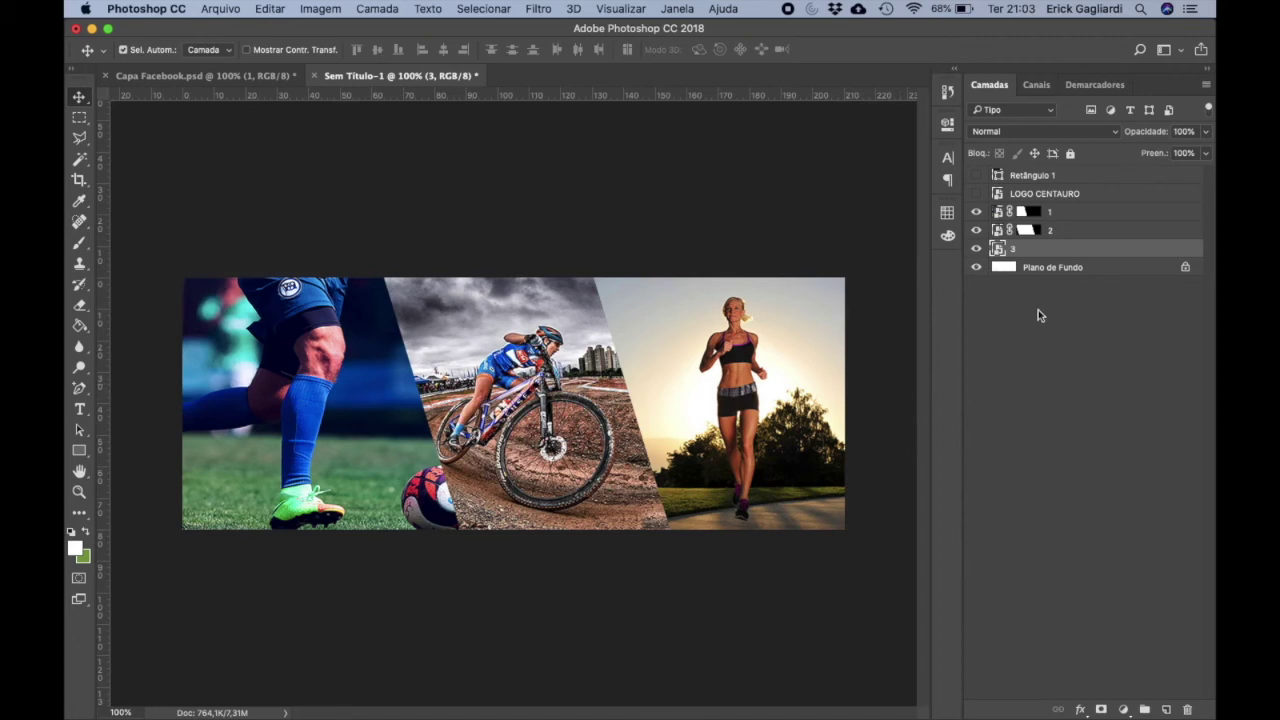
- Add a Drop Shadow style to layer 1, keep the photos in view, and toggle the effect to compare
{"action": "key", "text": "alt+bracketright"}
{"action": "key", "text": "alt+bracketright"}
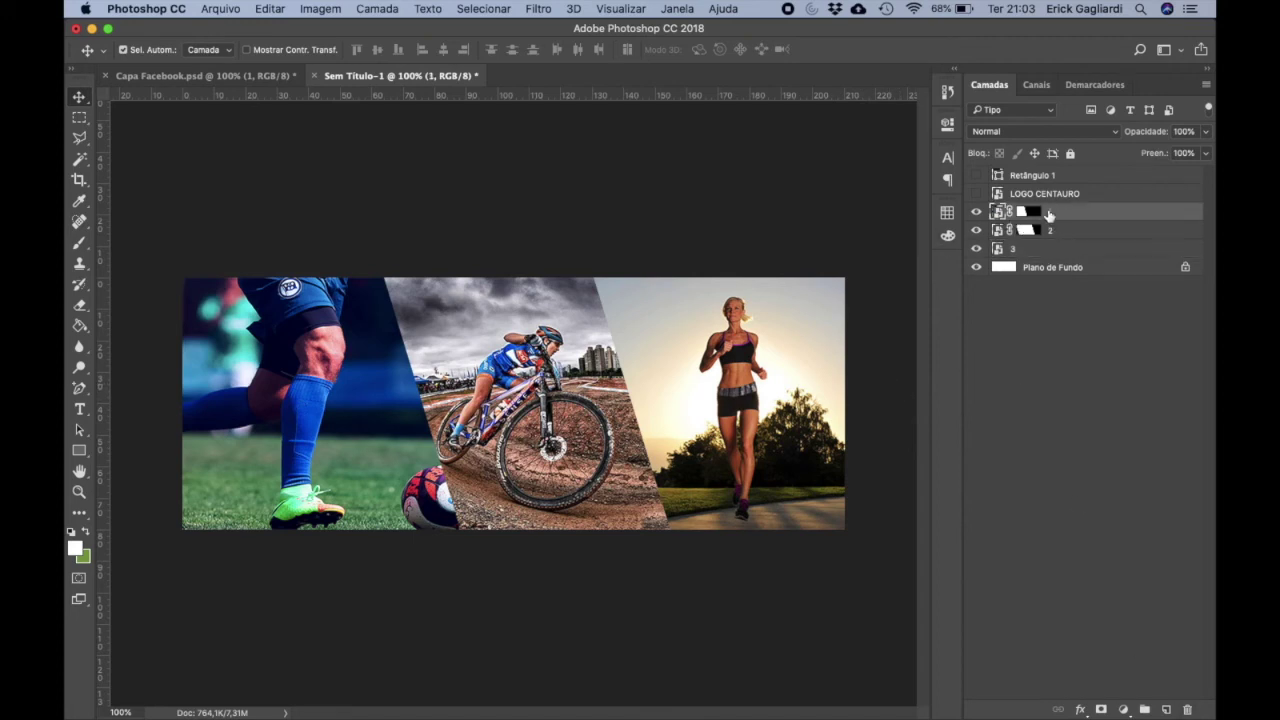
{"action": "left_click", "coordinate": [1081, 710]}
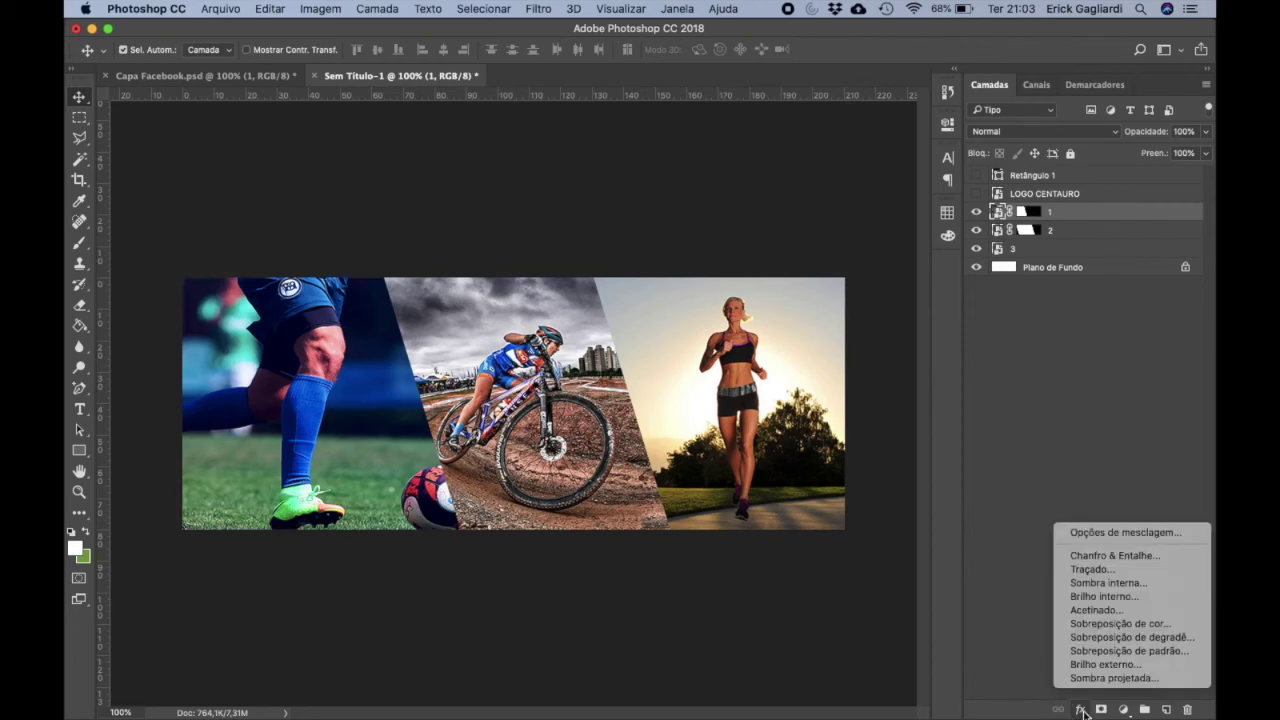
{"action": "left_click", "coordinate": [1094, 680]}
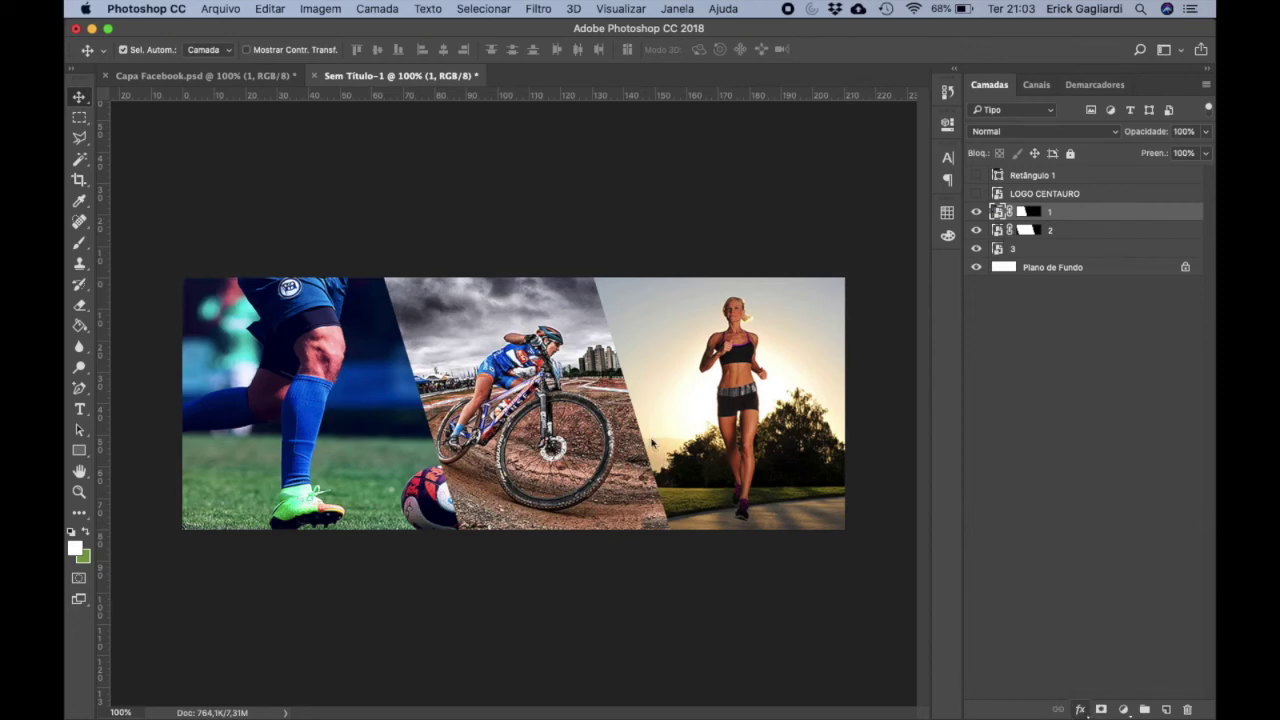
{"action": "left_click_drag", "start_coordinate": [401, 163], "coordinate": [880, 113]}
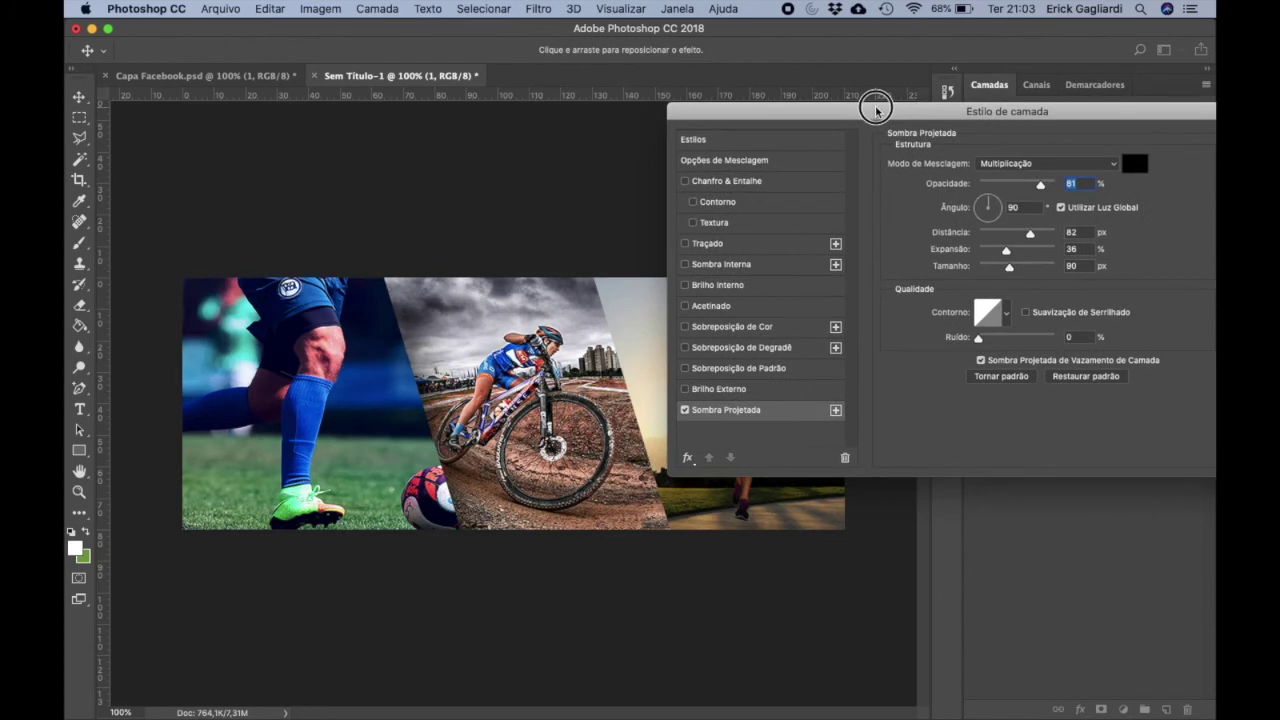
{"action": "left_click", "coordinate": [686, 410]}
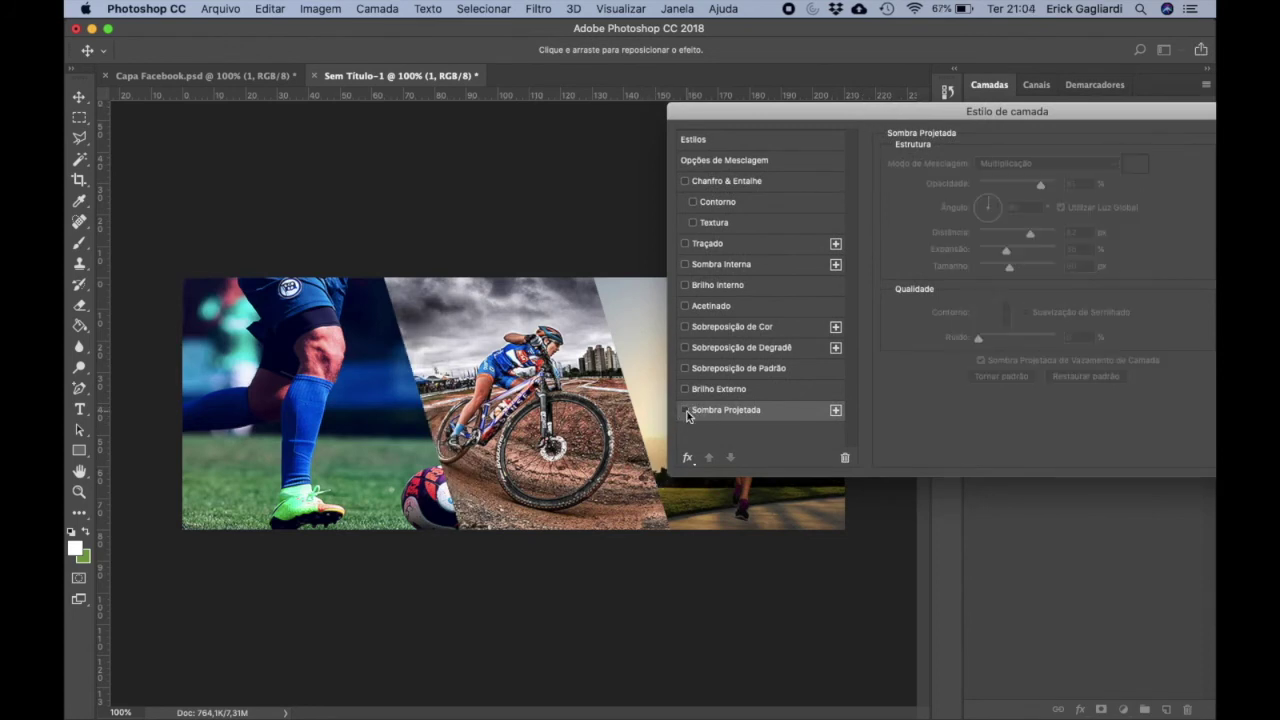
{"action": "left_click", "coordinate": [686, 410]}
{"action": "left_click", "coordinate": [686, 410]}
{"action": "left_click", "coordinate": [686, 410]}
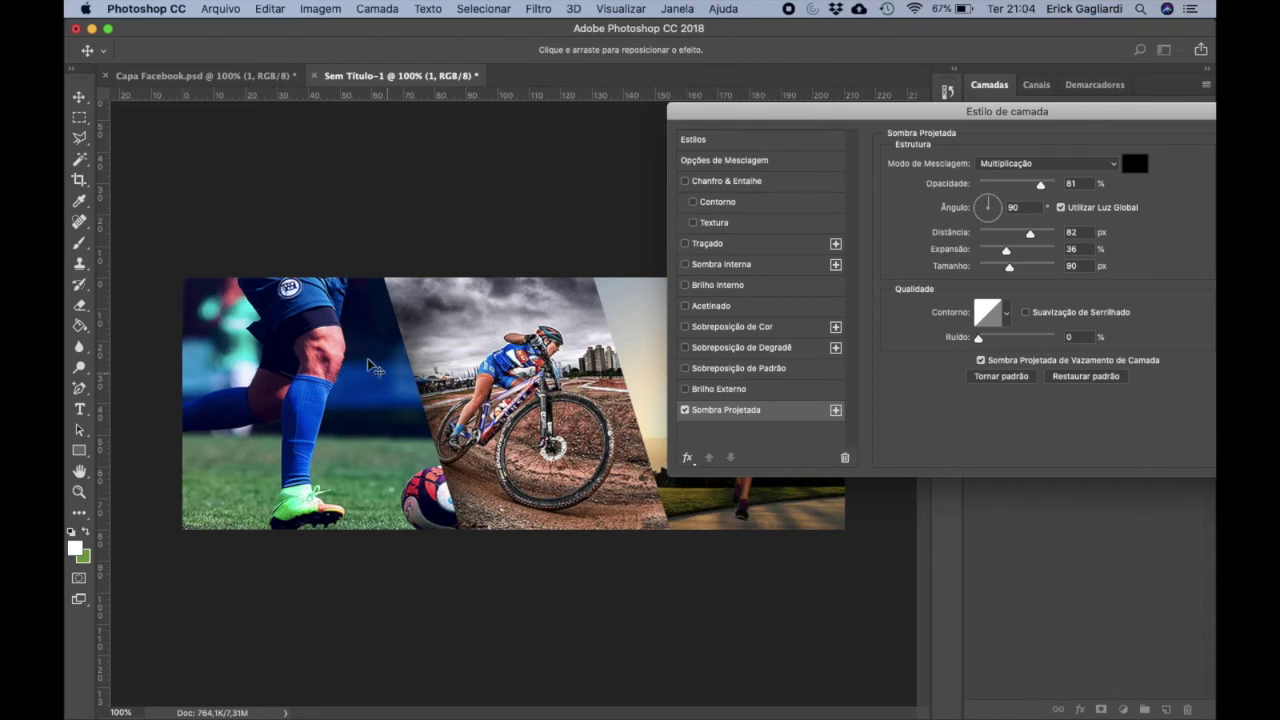
- Set layer 1's drop shadow to 98% opacity, 176° angle, 10 px distance, 14% spread and 38 px size
{"action": "left_click_drag", "start_coordinate": [1030, 236], "coordinate": [993, 269]}
{"action": "left_click_drag", "start_coordinate": [1041, 184], "coordinate": [1054, 184]}
{"action": "left_click_drag", "start_coordinate": [978, 212], "coordinate": [986, 235]}
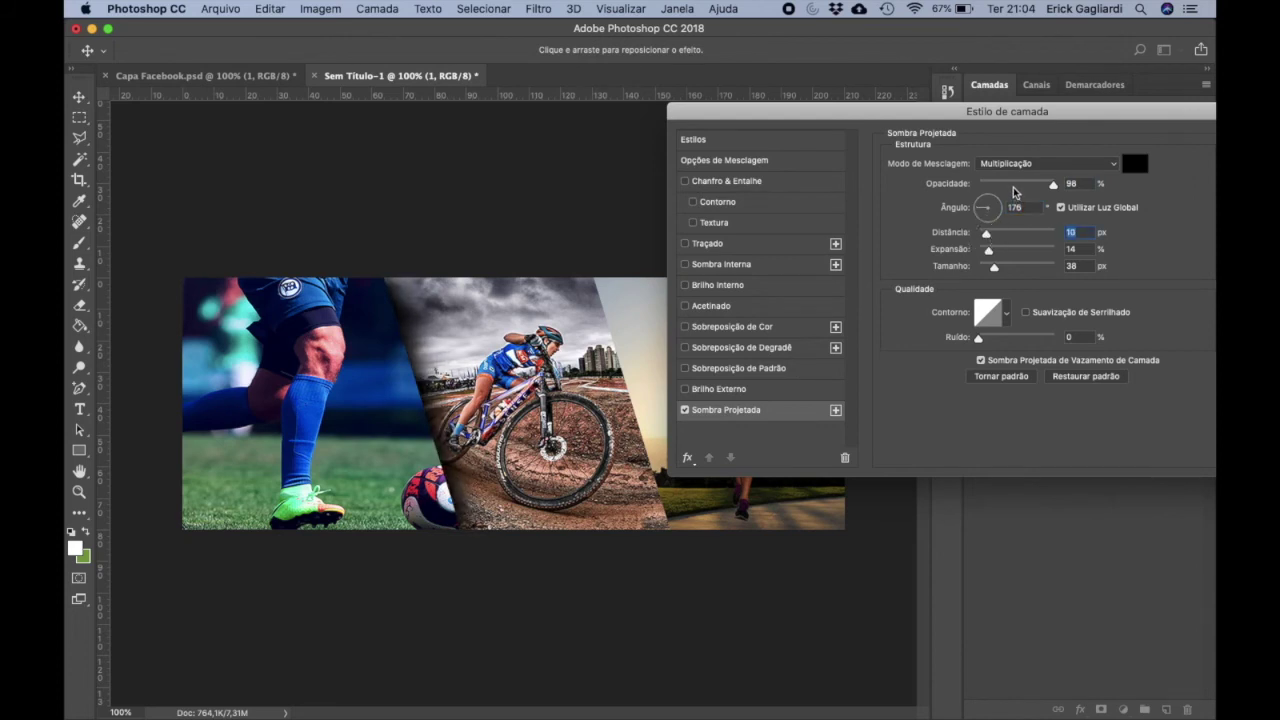
- Soften layer 1's drop shadow to 57% opacity and 18 px size, toggling the effect to compare
{"action": "left_click", "coordinate": [1013, 186]}
{"action": "left_click_drag", "start_coordinate": [1014, 188], "coordinate": [1022, 188]}
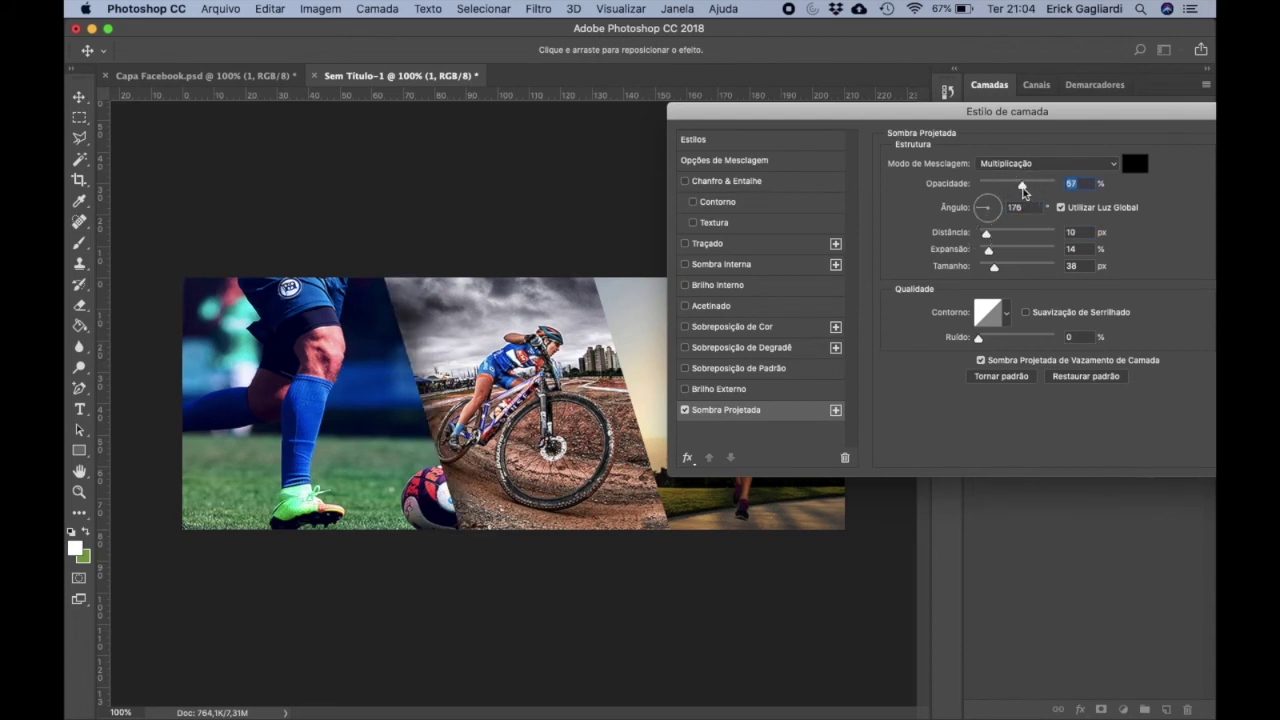
{"action": "left_click", "coordinate": [684, 410]}
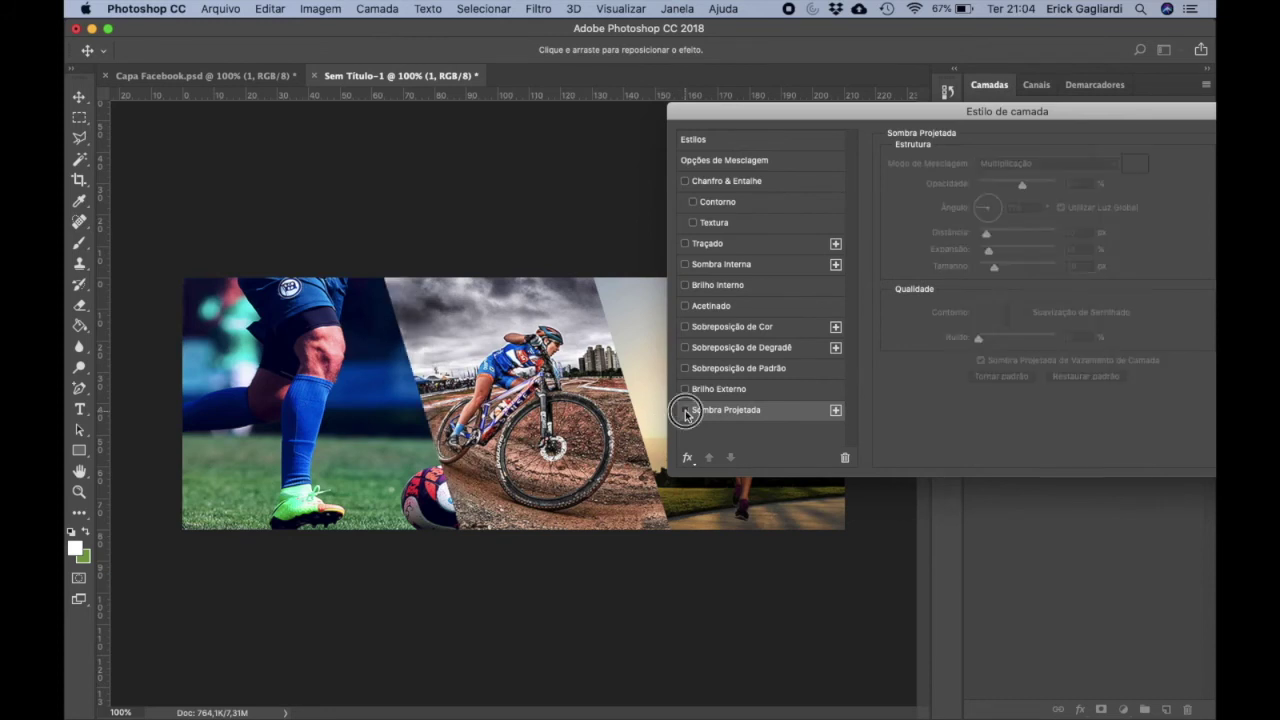
{"action": "left_click", "coordinate": [684, 410]}
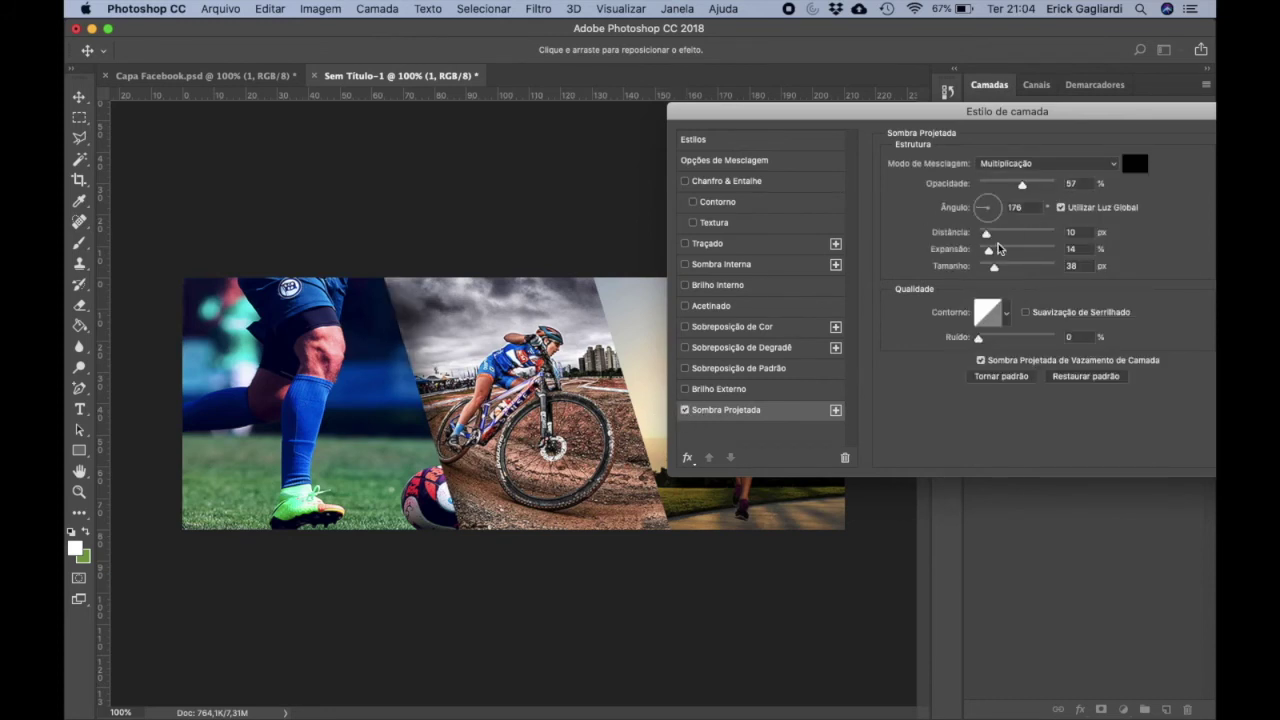
{"action": "left_click_drag", "start_coordinate": [995, 271], "coordinate": [989, 271]}
{"action": "left_click", "coordinate": [685, 411]}
{"action": "left_click", "coordinate": [685, 411]}
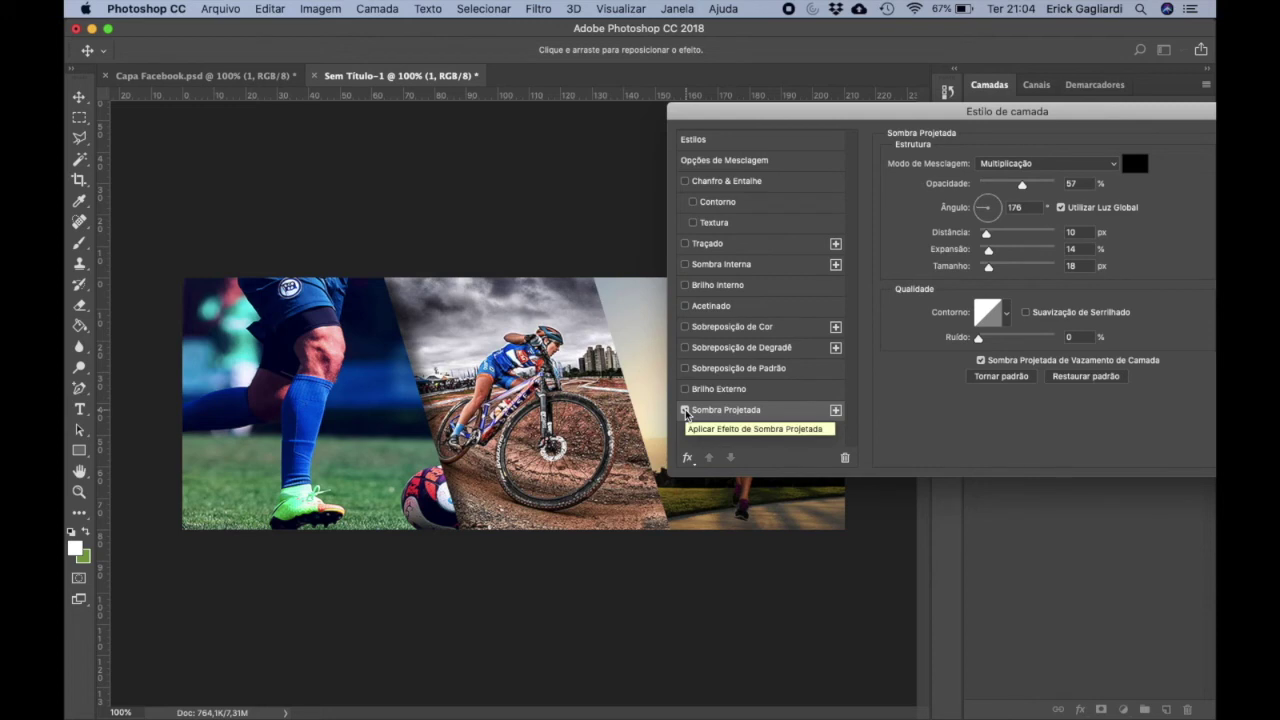
- Add an 8 px external white Stroke to layer 1 and apply the layer style
{"action": "left_click", "coordinate": [685, 244]}
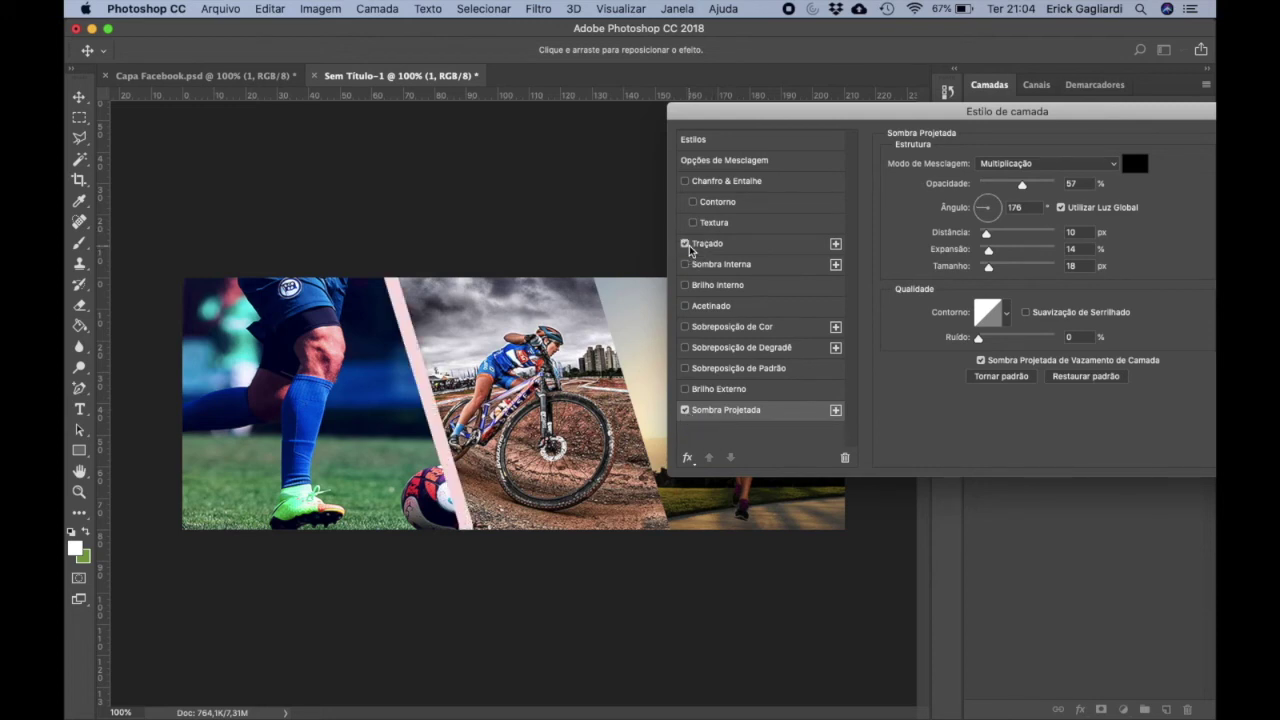
{"action": "left_click", "coordinate": [707, 245]}
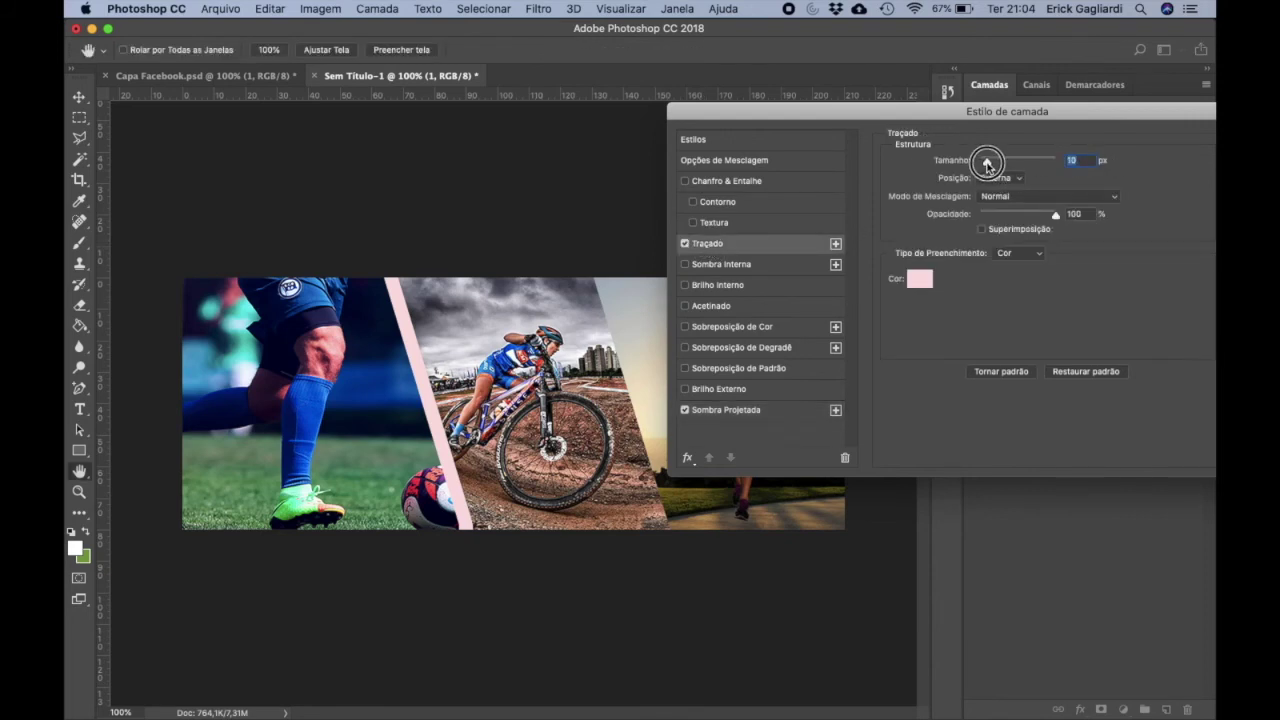
{"action": "left_click_drag", "start_coordinate": [989, 161], "coordinate": [985, 161]}
{"action": "left_click", "coordinate": [919, 281]}
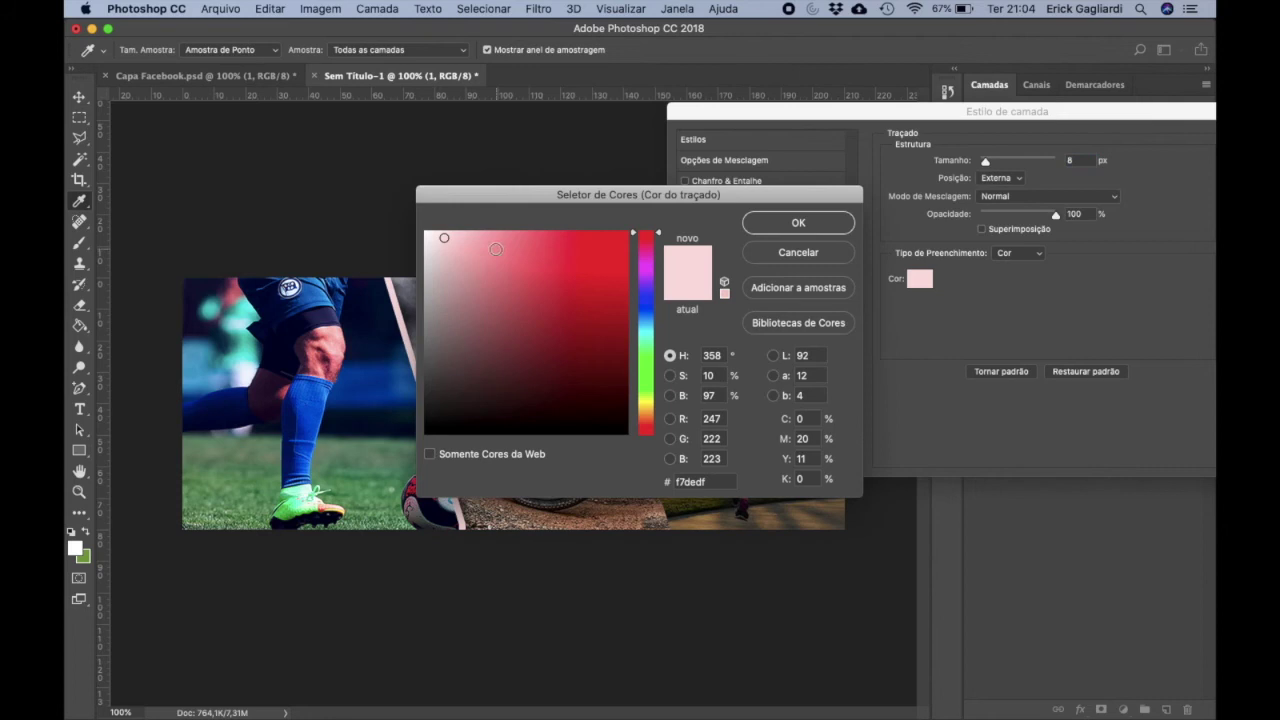
{"action": "left_click_drag", "start_coordinate": [498, 249], "coordinate": [374, 206]}
{"action": "left_click", "coordinate": [783, 230]}
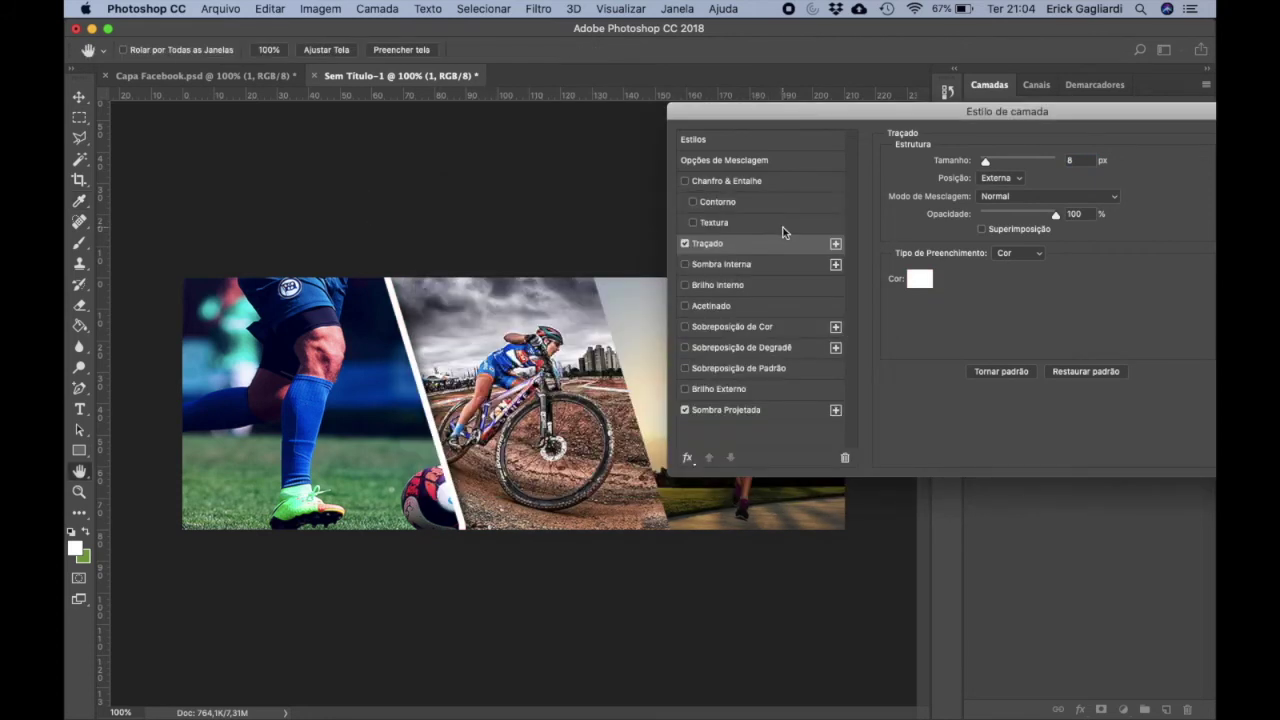
{"action": "left_click_drag", "start_coordinate": [1140, 111], "coordinate": [901, 105]}
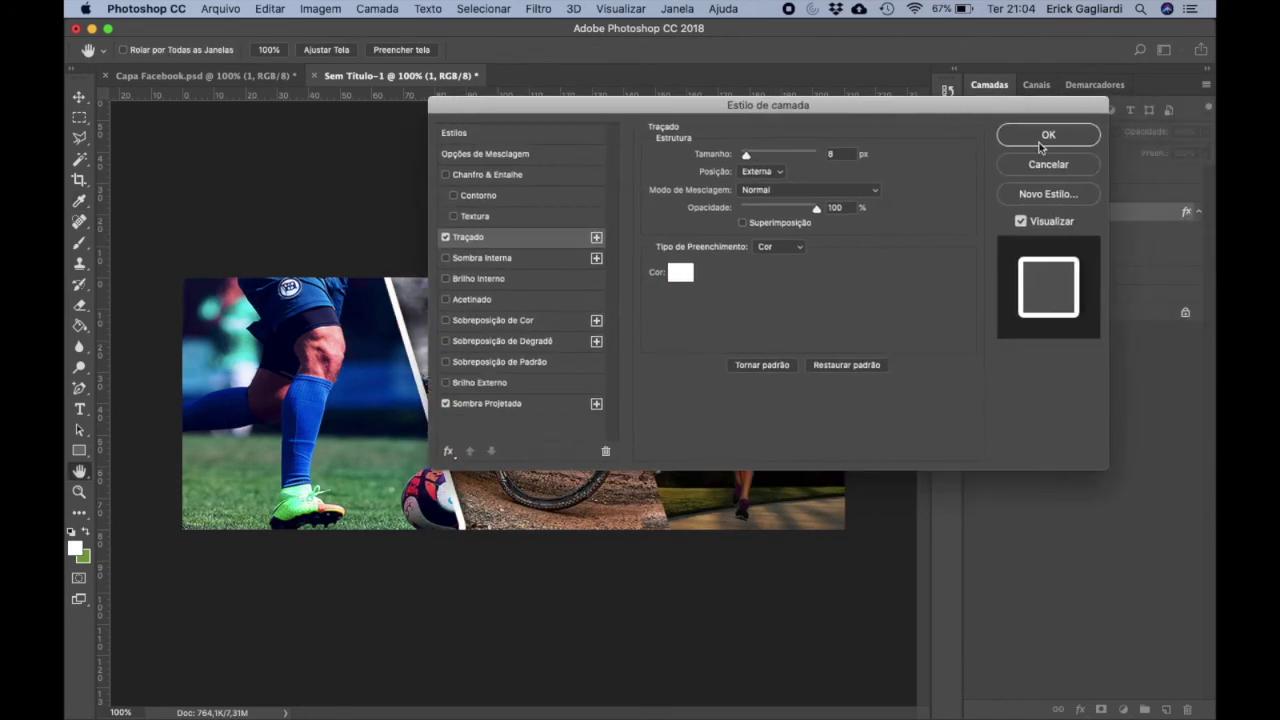
{"action": "left_click", "coordinate": [1037, 141]}
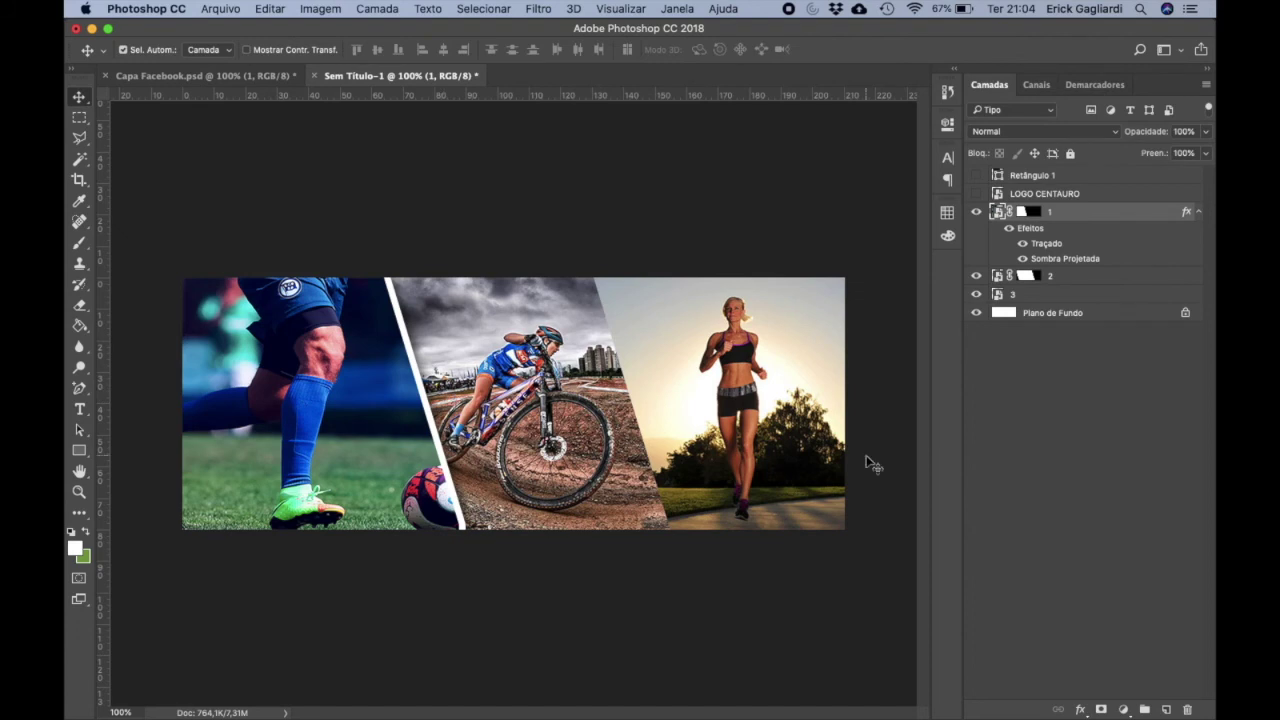
- Toggle layer 1's stroke to compare, and copy its Stroke and Drop Shadow effects to layer 2
{"action": "left_click", "coordinate": [1023, 244]}
{"action": "left_click", "coordinate": [1023, 244]}
{"action": "mouse_move", "coordinate": [1033, 234]}
{"action": "left_mouse_down"}
{"action": "mouse_move", "coordinate": [1030, 222]}
{"action": "mouse_move", "coordinate": [1051, 281]}
{"action": "left_mouse_up"}
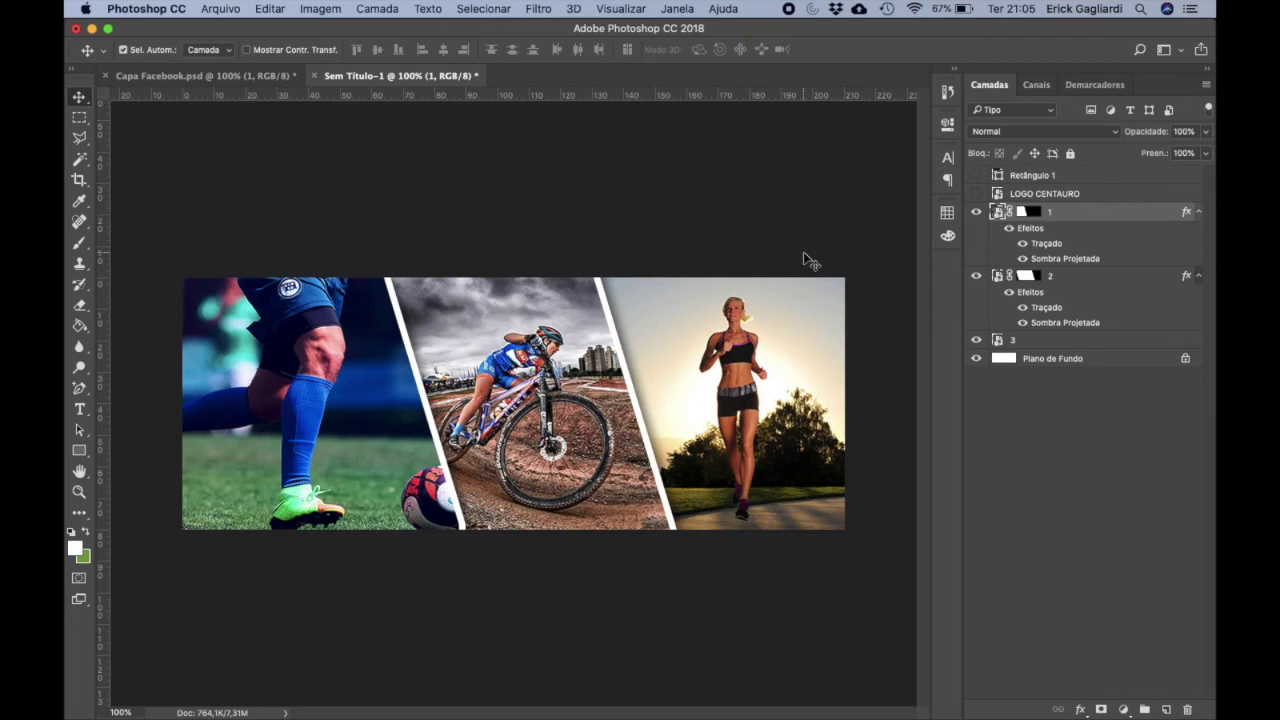
- Hide photo layers 1, 2 and 3, leaving only the white background layer shown
{"action": "left_click", "coordinate": [976, 212]}
{"action": "left_click", "coordinate": [977, 276]}
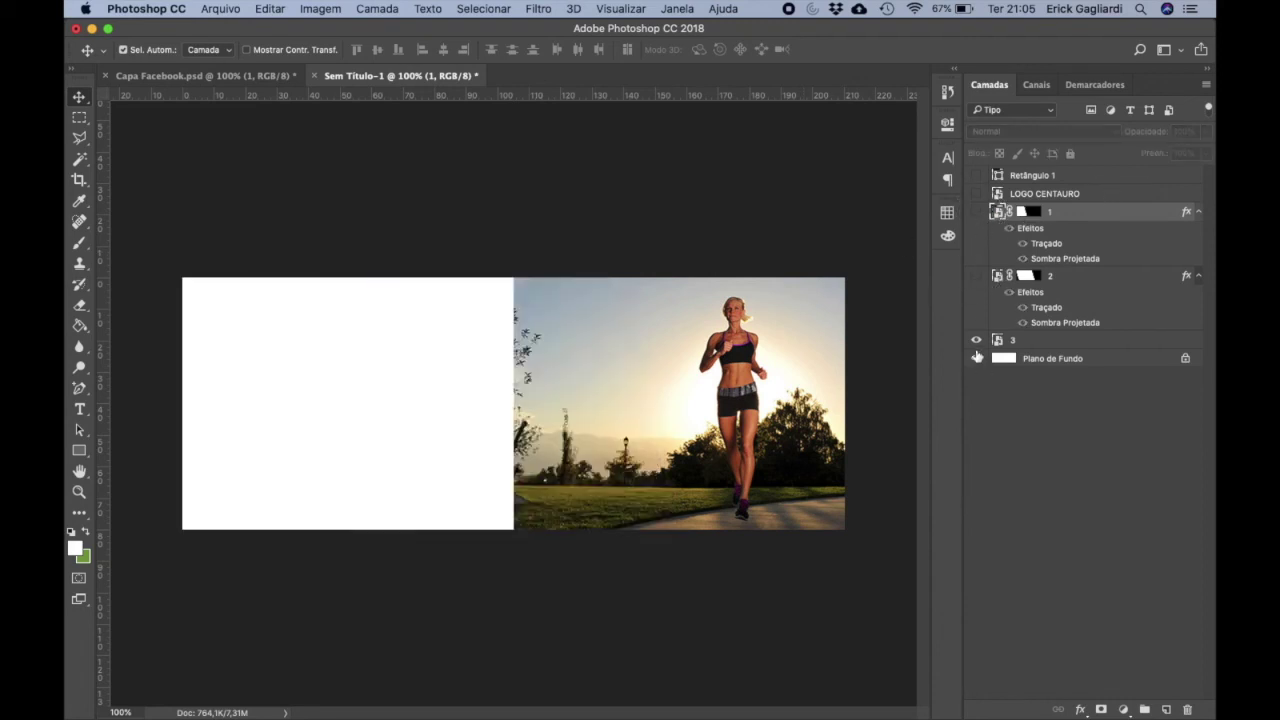
{"action": "left_click", "coordinate": [976, 341]}
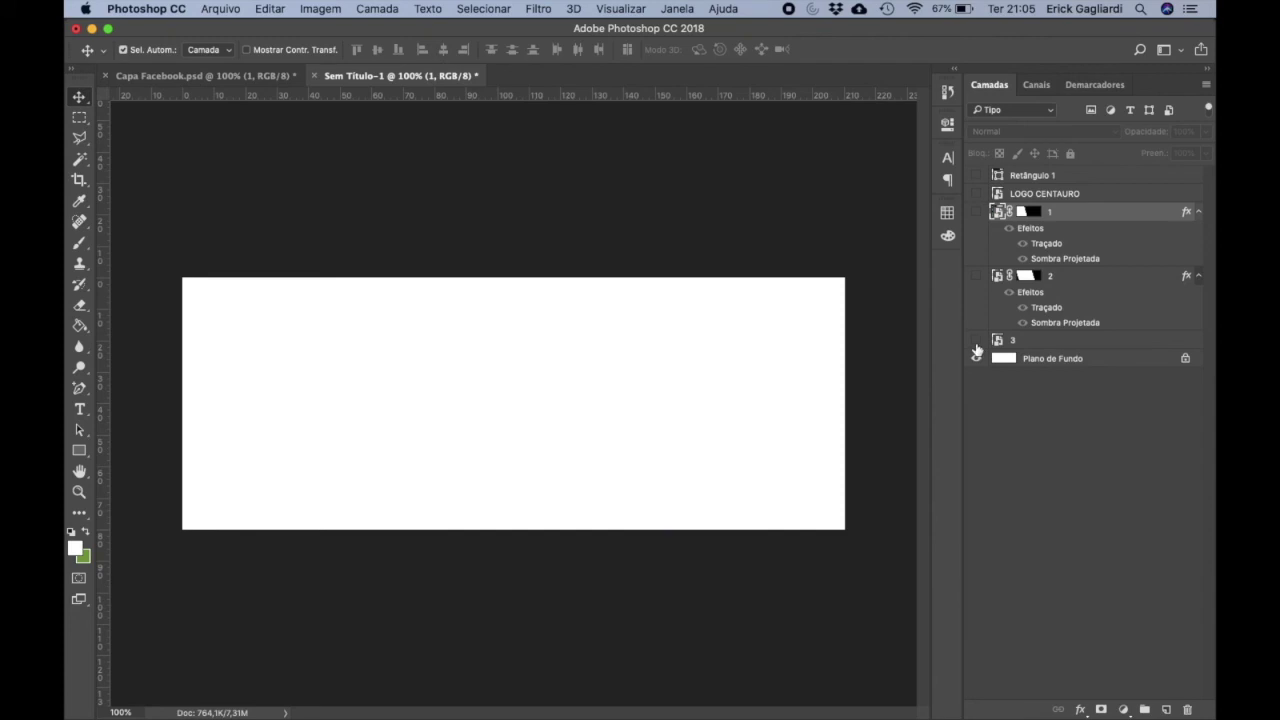
- Duplicate layer 3 within the same document, show the duplicate, and move its runner photo to the left half of the canvas
{"action": "left_click", "coordinate": [1021, 344]}
{"action": "right_click", "coordinate": [1013, 343]}
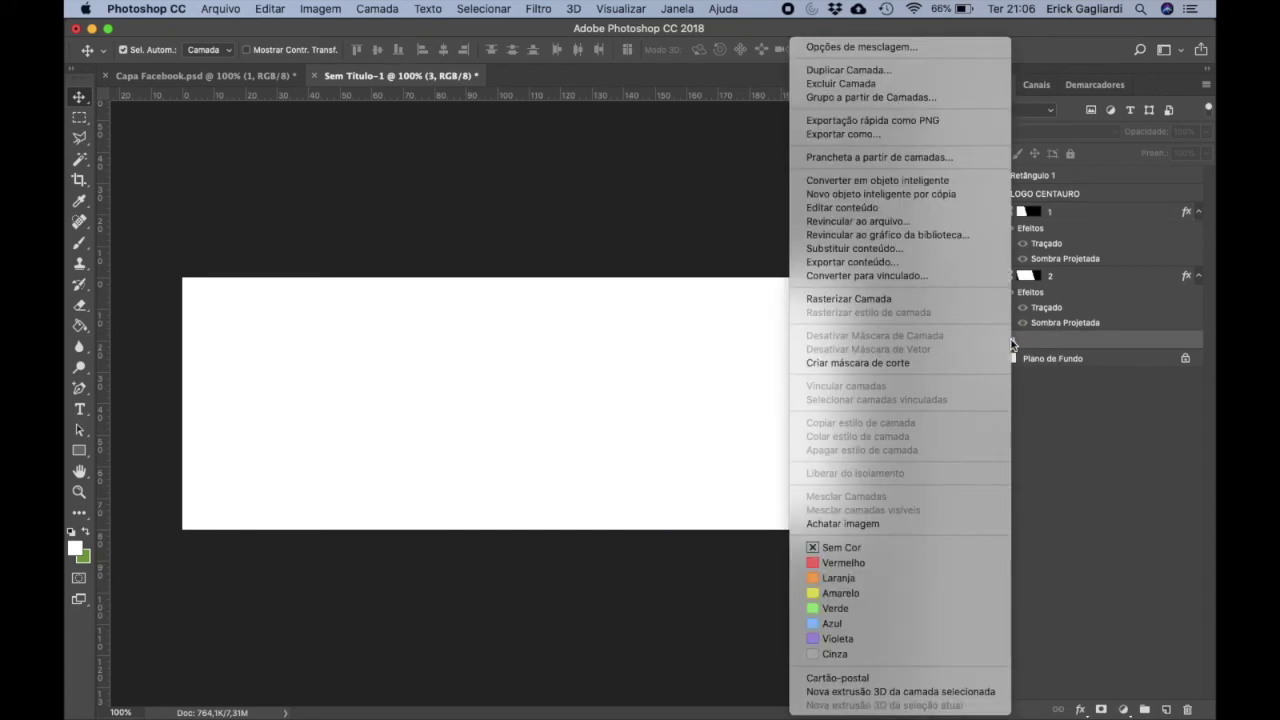
{"action": "left_click", "coordinate": [870, 70]}
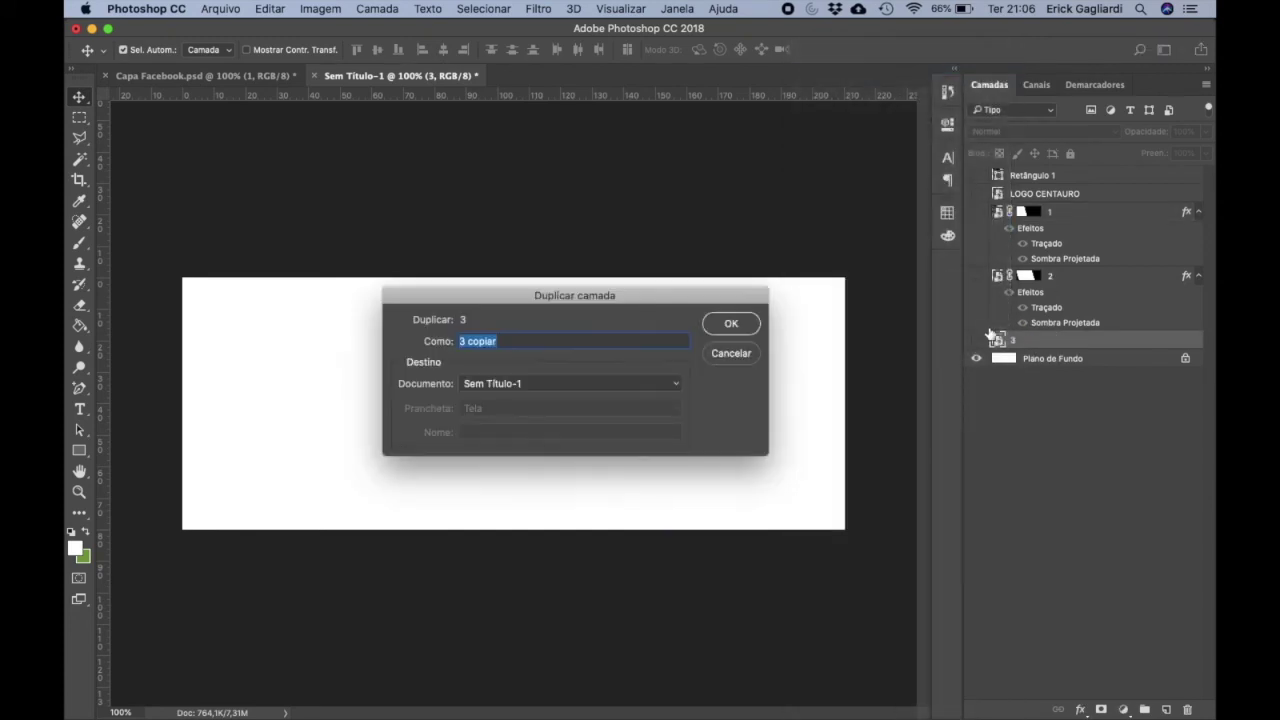
{"action": "left_click", "coordinate": [731, 323]}
{"action": "left_click", "coordinate": [975, 341]}
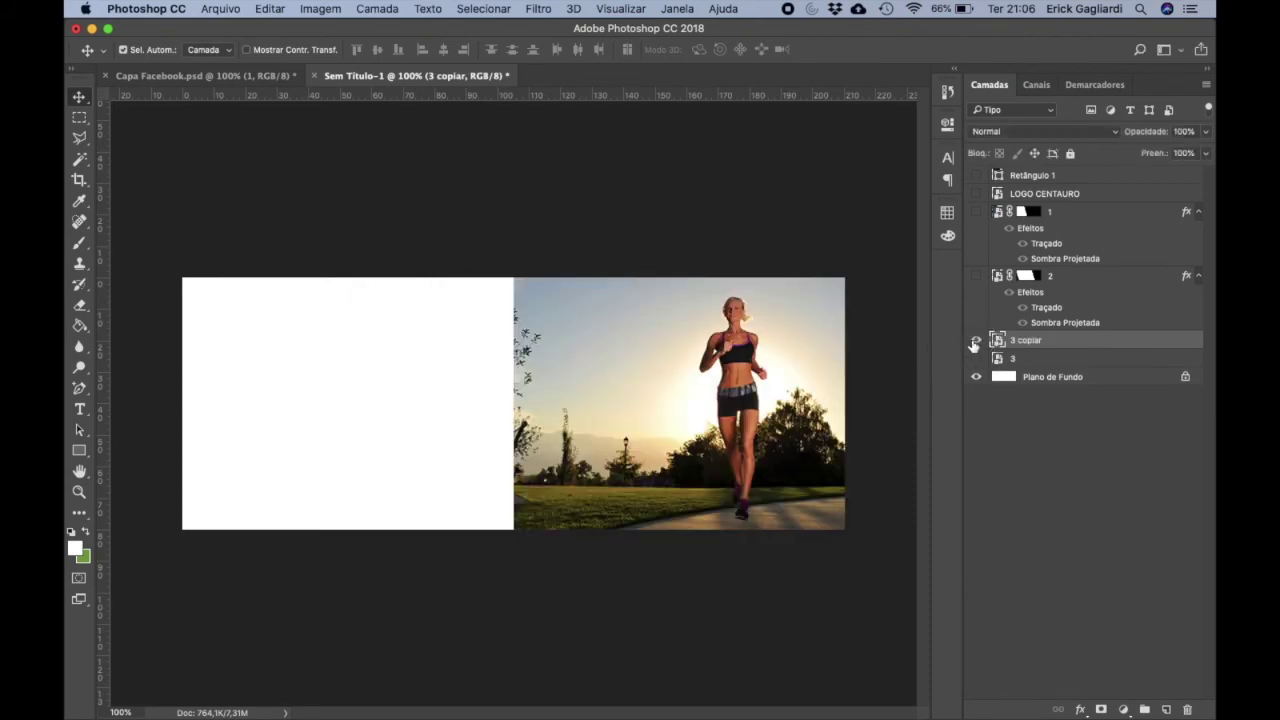
{"action": "left_click_drag", "start_coordinate": [700, 360], "coordinate": [400, 370]}
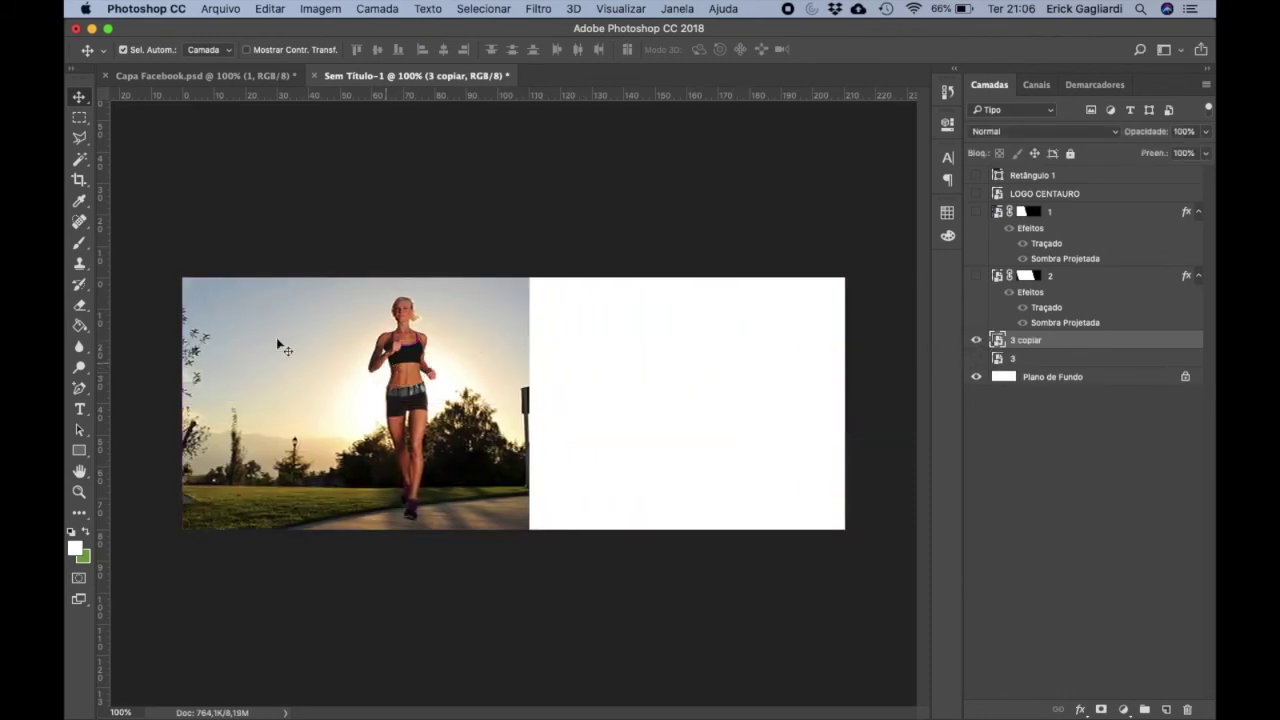
- Cut the duplicate runner photo along a diagonal by rasterizing it, deleting the area right of a polygonal lasso selection, and deselecting
{"action": "left_click", "coordinate": [80, 137]}
{"action": "left_click", "coordinate": [541, 572]}
{"action": "left_click", "coordinate": [122, 572]}
{"action": "double_click", "coordinate": [172, 231]}
{"action": "key", "text": "i"}
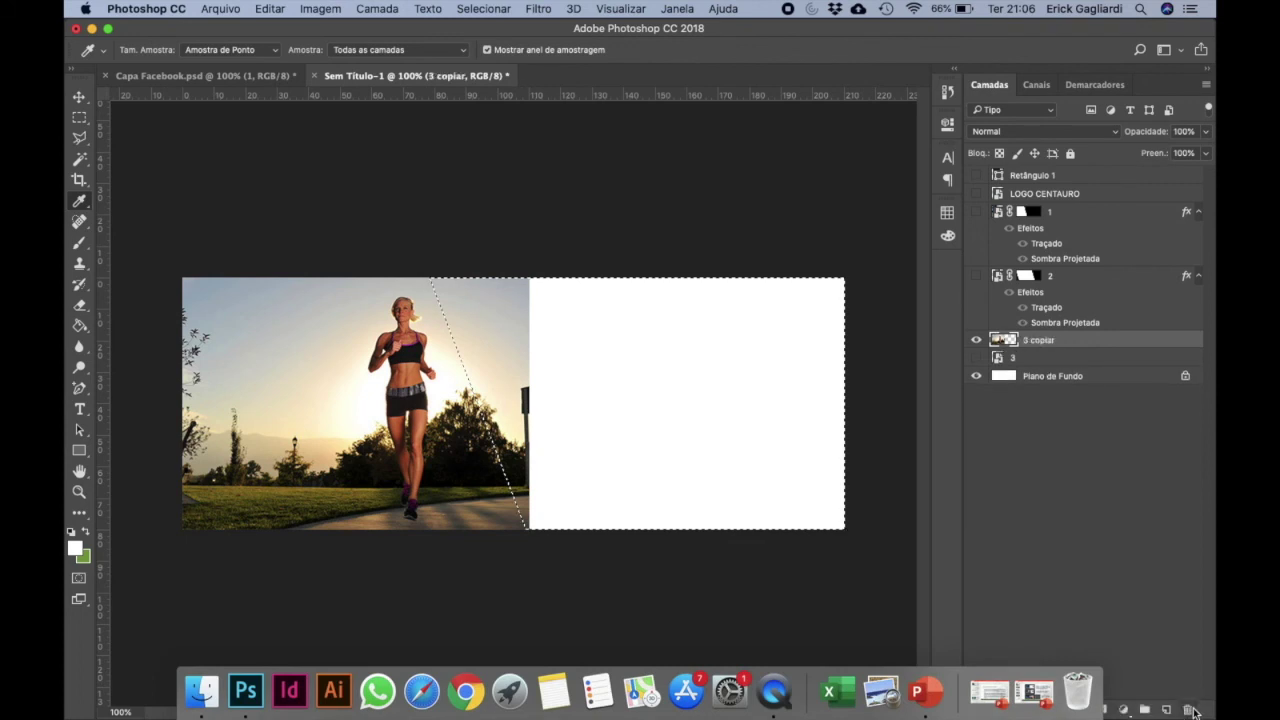
{"action": "key", "text": "super+shift+i"}
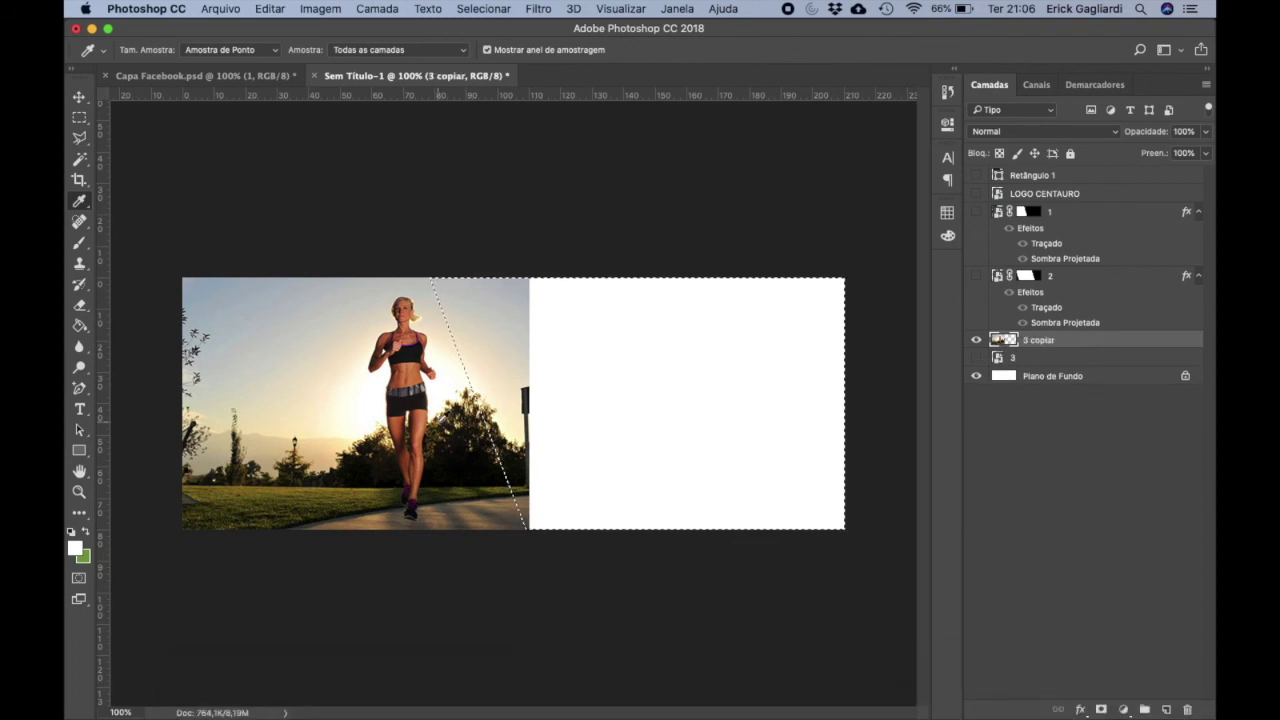
{"action": "key", "text": "BackSpace"}
{"action": "key", "text": "super+d"}
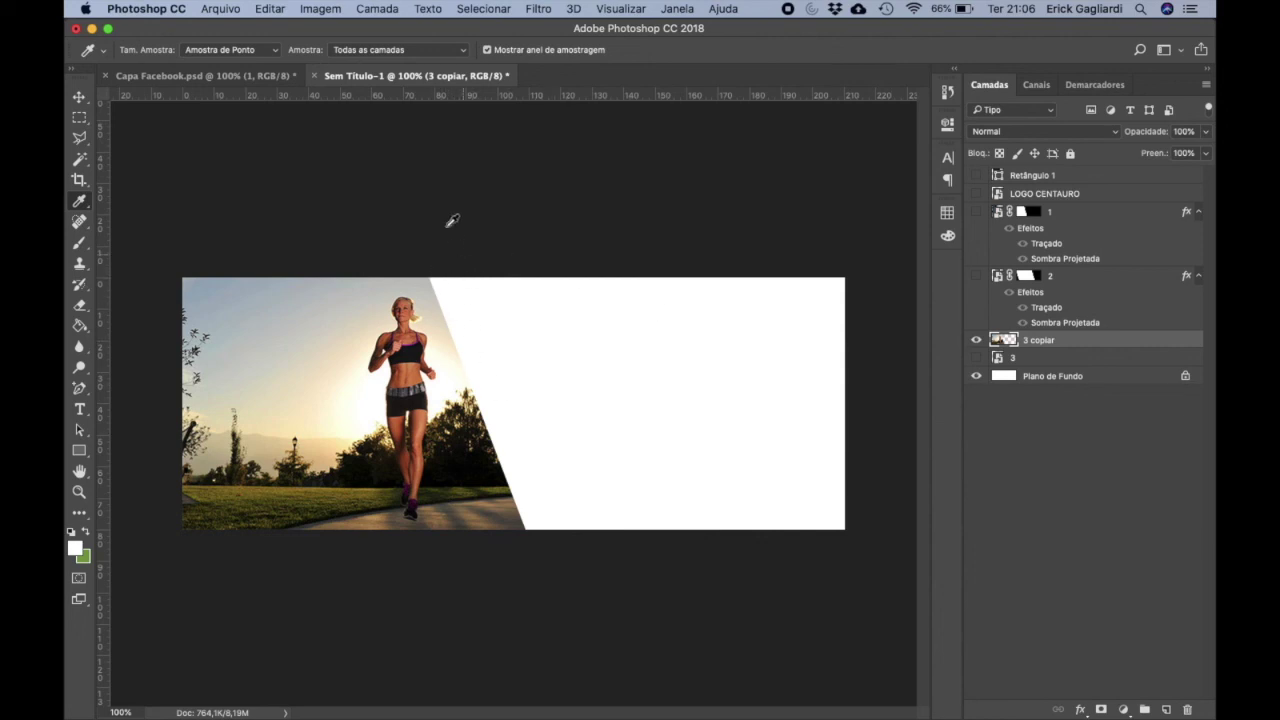
- Hide the cut runner duplicate and show masked layers 2 and 1 again
{"action": "left_click", "coordinate": [79, 94]}
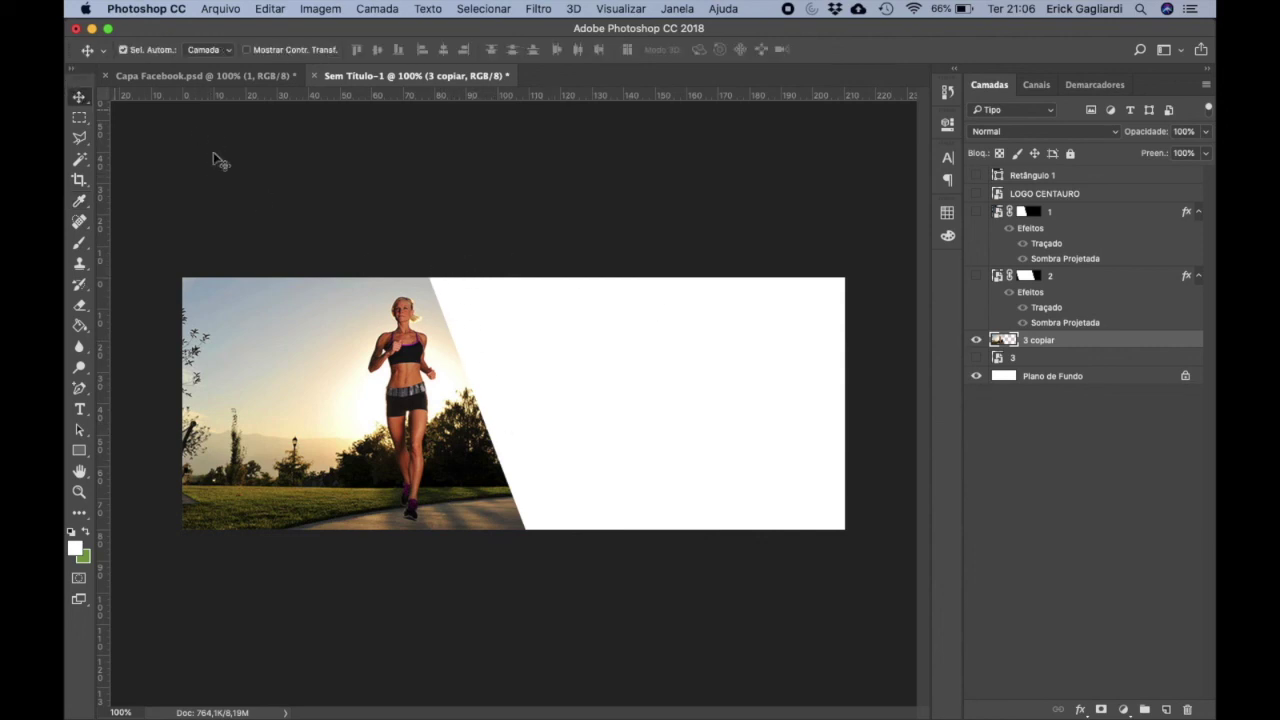
{"action": "left_click", "coordinate": [977, 340]}
{"action": "left_click", "coordinate": [977, 276]}
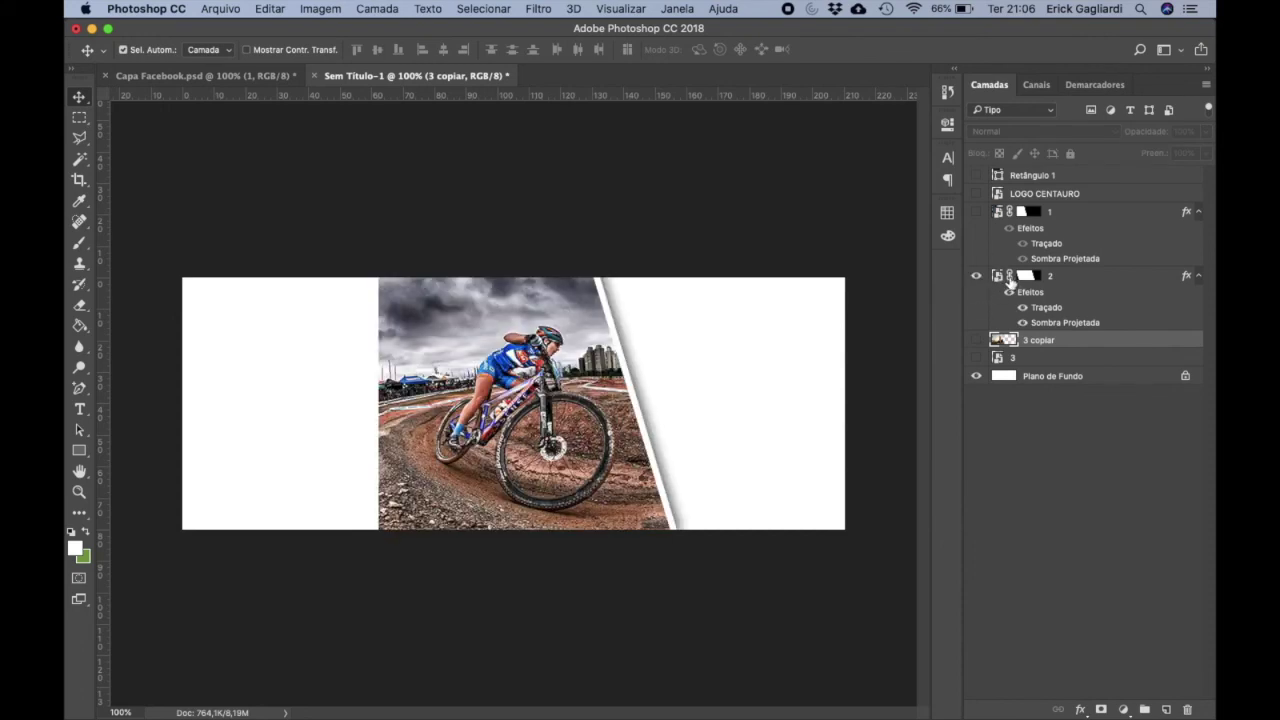
{"action": "left_click", "coordinate": [976, 212]}
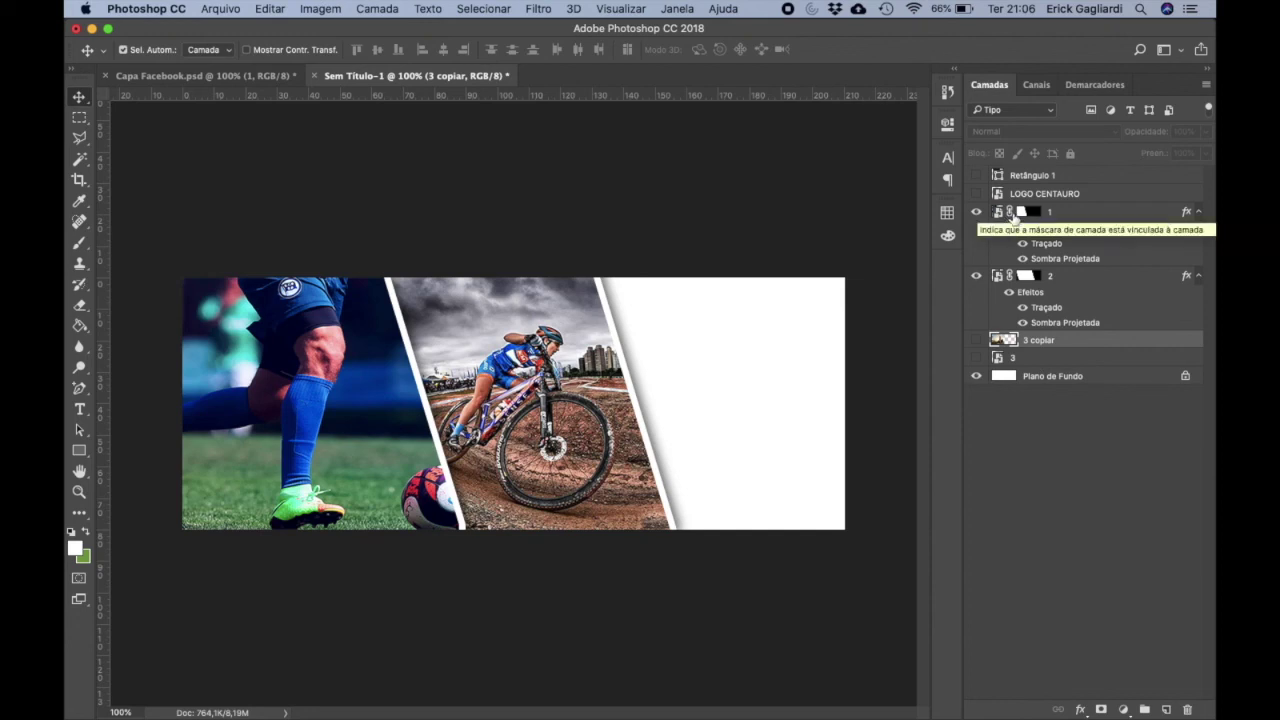
- Unlink layer 1's mask and shift the soccer photo slightly right inside it
{"action": "left_click", "coordinate": [1010, 213]}
{"action": "left_click", "coordinate": [1000, 213]}
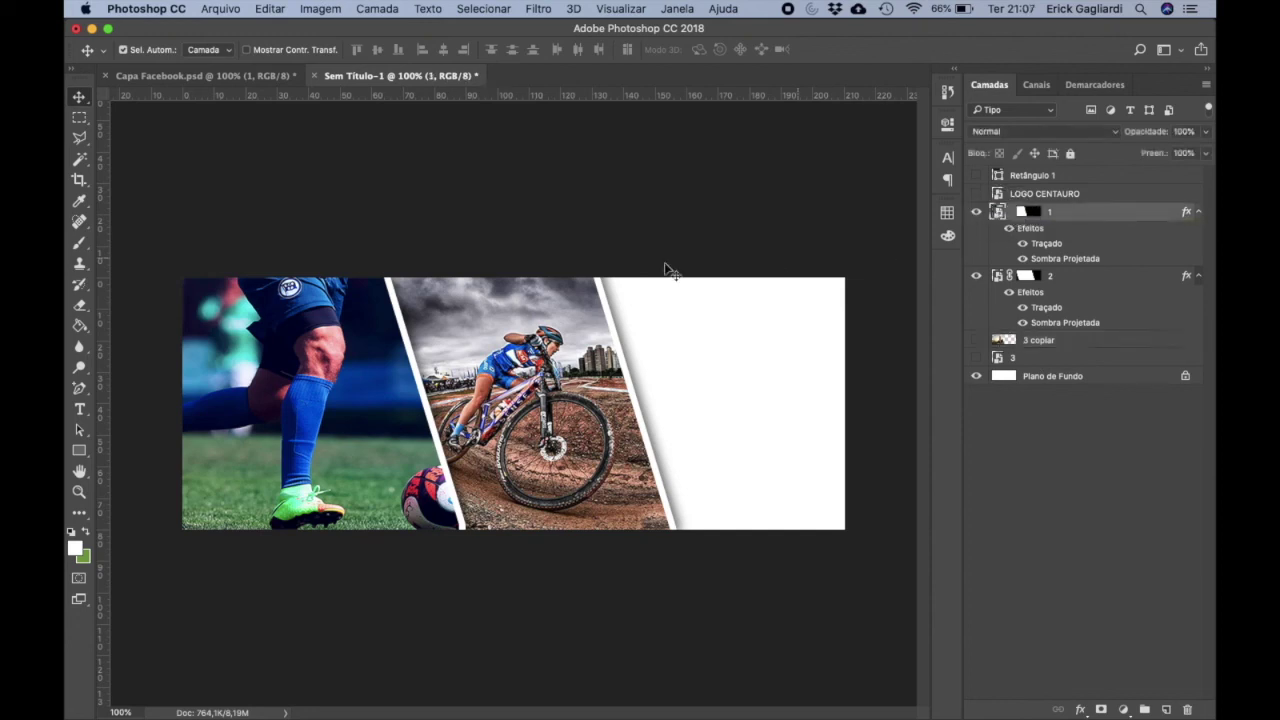
{"action": "mouse_move", "coordinate": [398, 423]}
{"action": "left_mouse_down"}
{"action": "mouse_move", "coordinate": [323, 403]}
{"action": "mouse_move", "coordinate": [445, 416]}
{"action": "mouse_move", "coordinate": [263, 400]}
{"action": "mouse_move", "coordinate": [405, 423]}
{"action": "mouse_move", "coordinate": [386, 422]}
{"action": "left_mouse_up"}
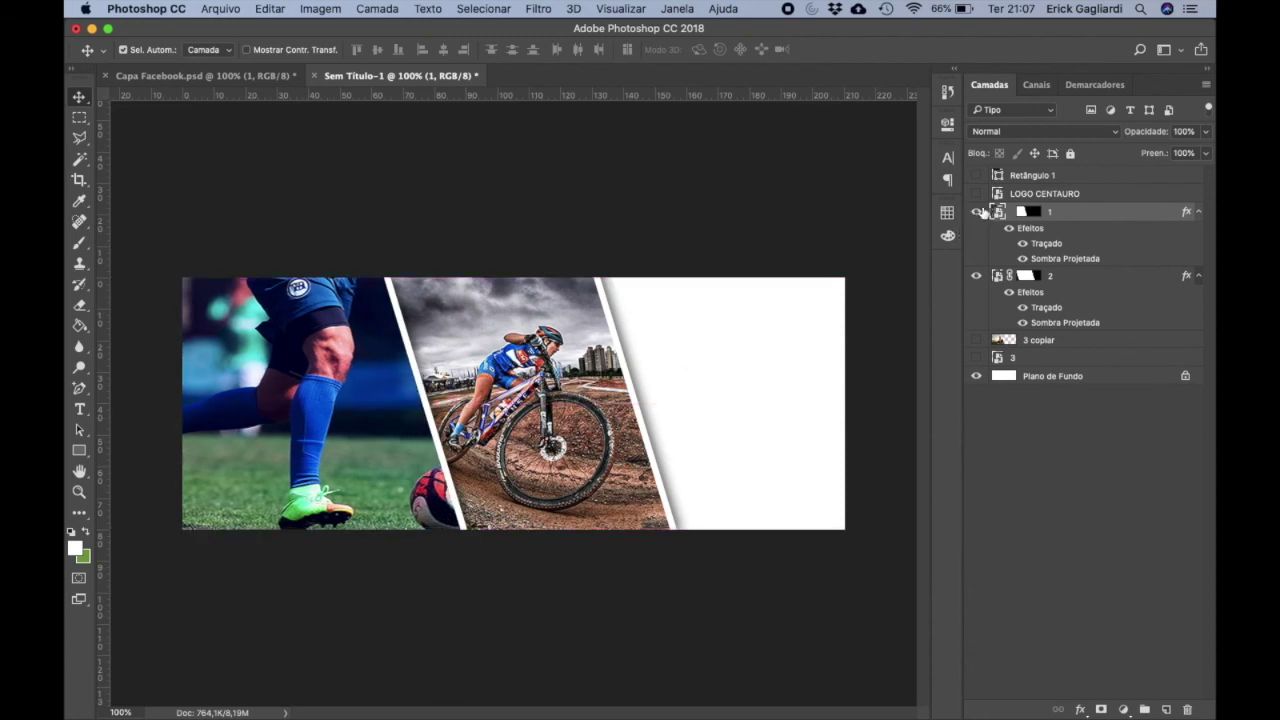
- Hide layers 1 and 2 and show the cut runner duplicate alone to compare it with the masked photos
{"action": "left_click_drag", "start_coordinate": [972, 211], "coordinate": [975, 272]}
{"action": "left_click", "coordinate": [976, 340]}
{"action": "left_click", "coordinate": [1038, 341]}
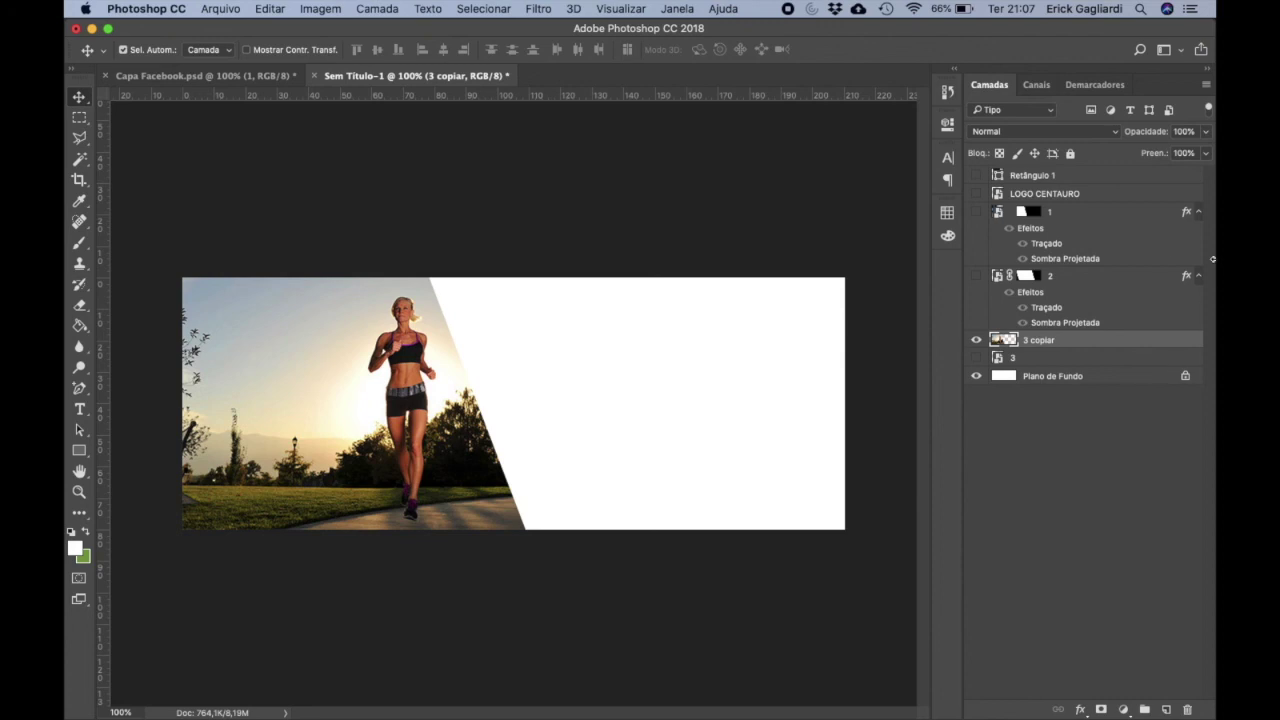
- Hide the cut runner duplicate and show layers 3, 2 and 1 to restore the three-photo composition
{"action": "left_click", "coordinate": [976, 340]}
{"action": "left_click", "coordinate": [976, 358]}
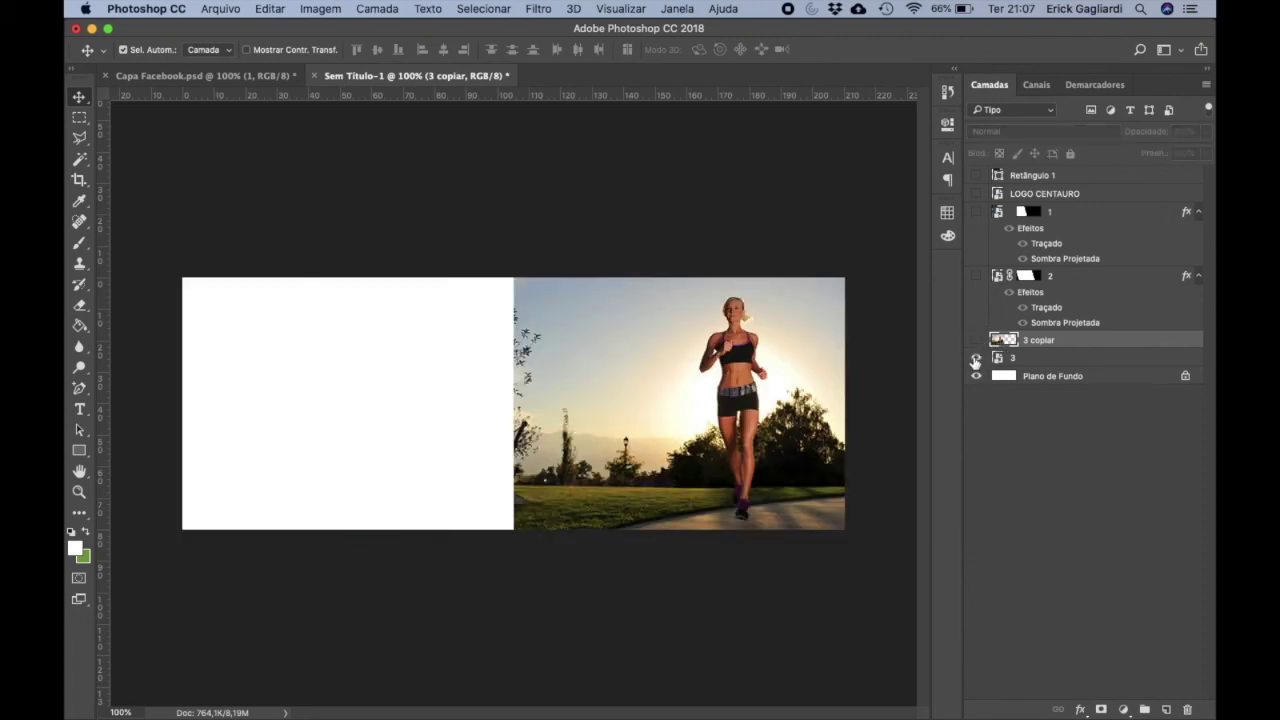
{"action": "left_click", "coordinate": [976, 275]}
{"action": "left_click", "coordinate": [976, 211]}
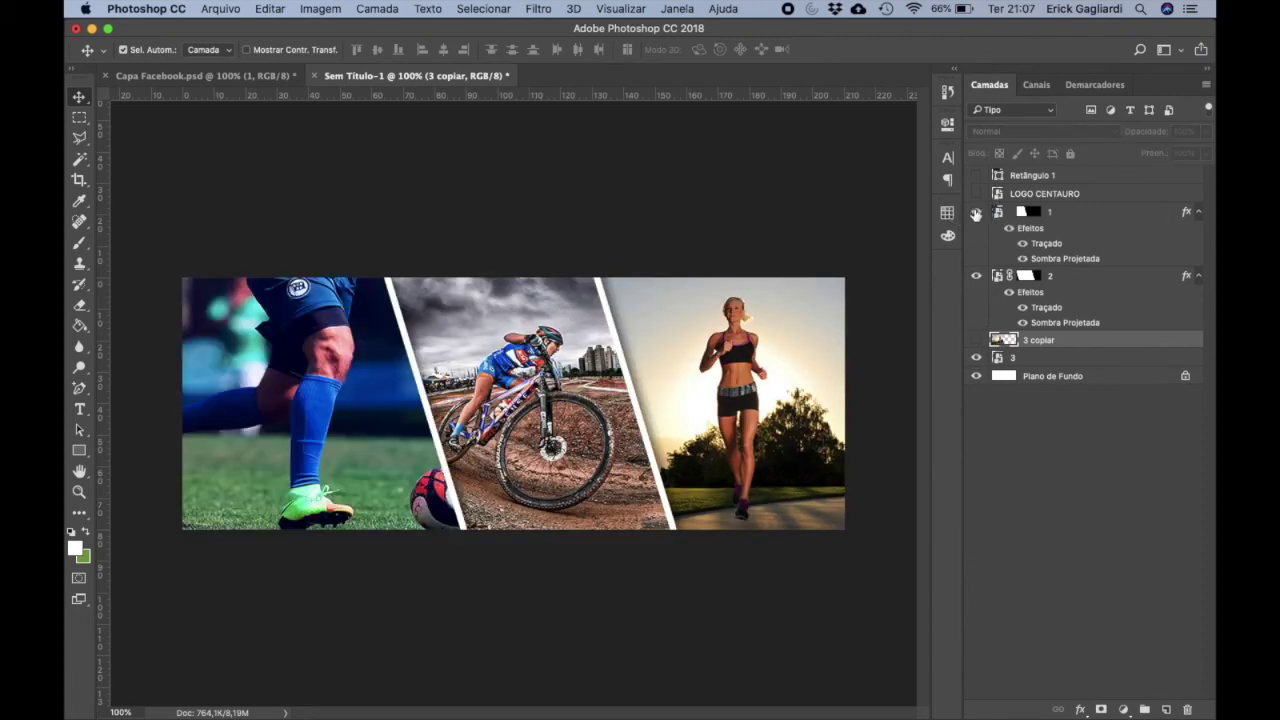